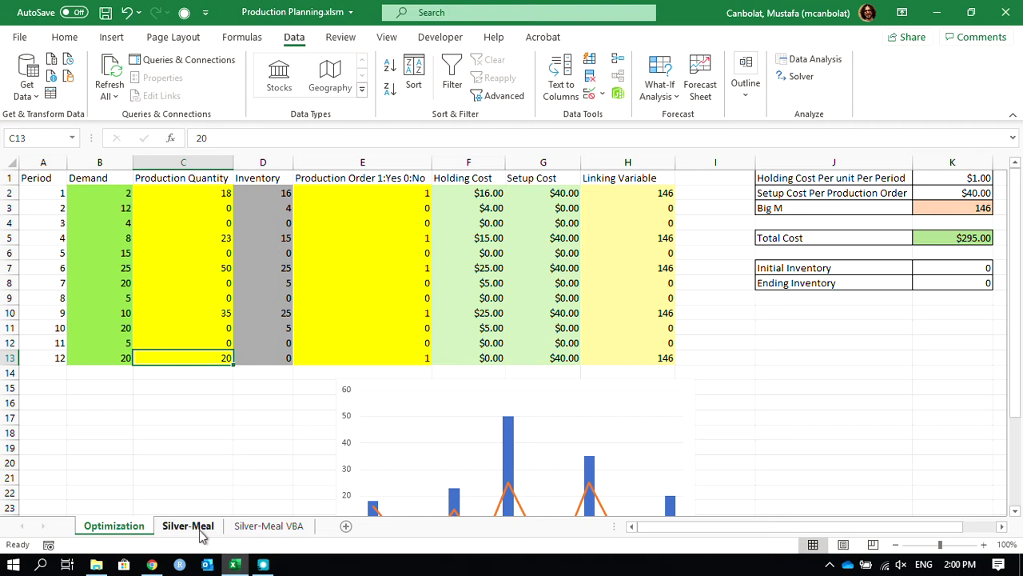
# Step: Switch to the Silver-Meal sheet, which lists 12 periods of demand with $1.00 holding and $40.00 ordering cost
pyautogui.click(201, 530)
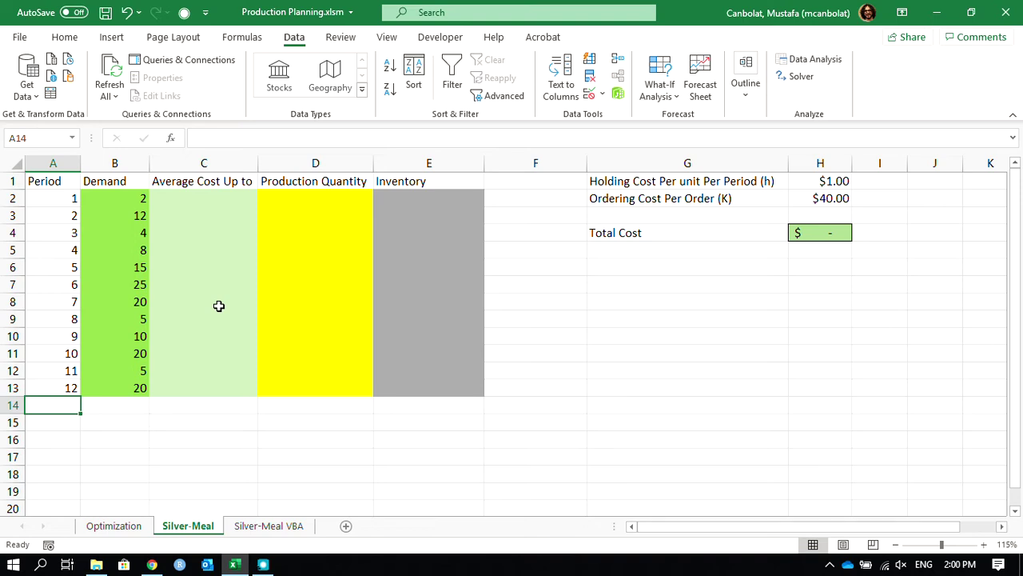
# Step: Bring up the Wikipedia Silver–Meal heuristic article showing the C(1) and C(2) cost formulas
pyautogui.click(153, 564)
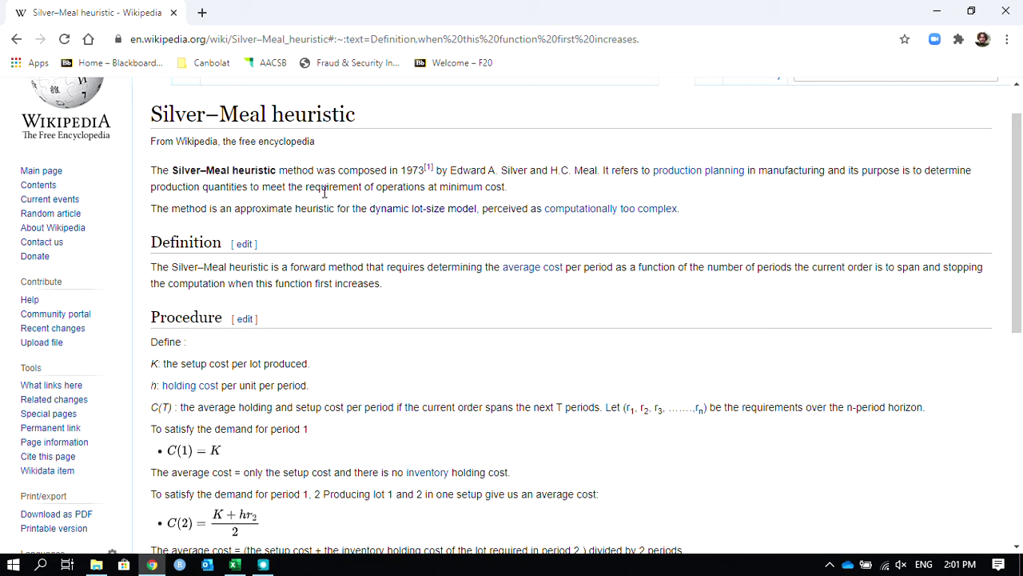
# Step: Return to Excel's Silver-Meal sheet and review the demands for periods 1 through 4
pyautogui.click(235, 564)
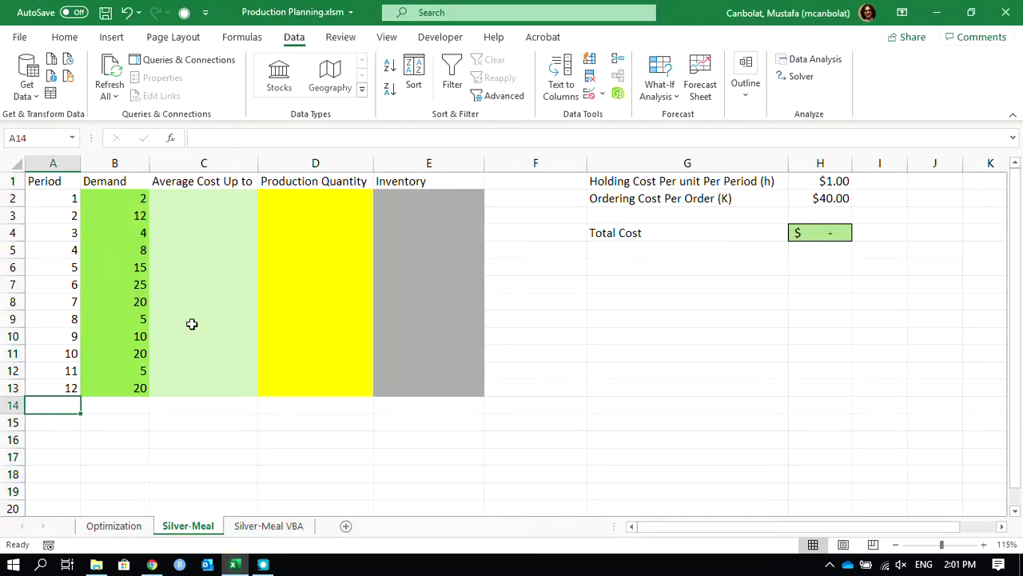
pyautogui.click(219, 196)
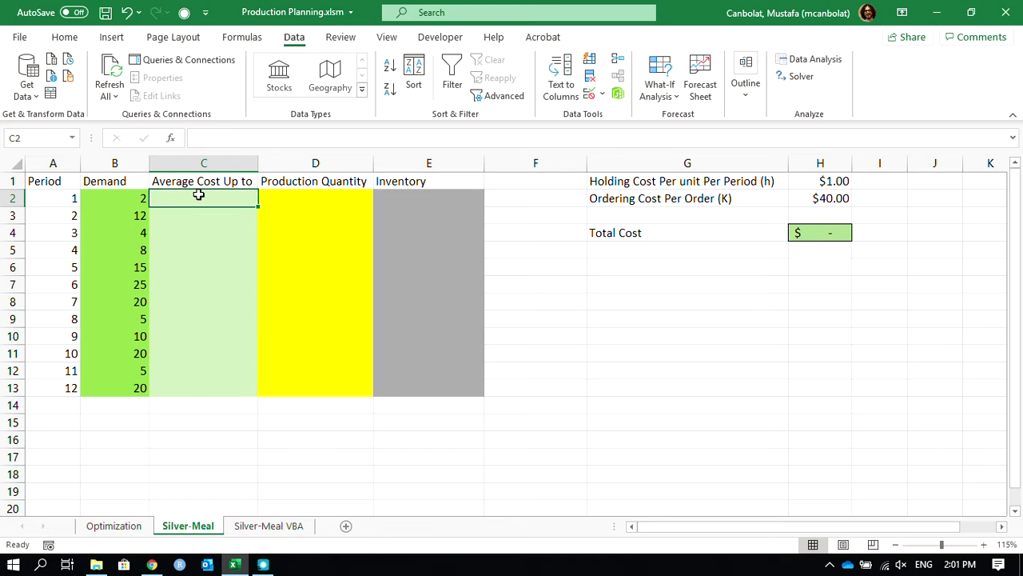
pyautogui.click(128, 198)
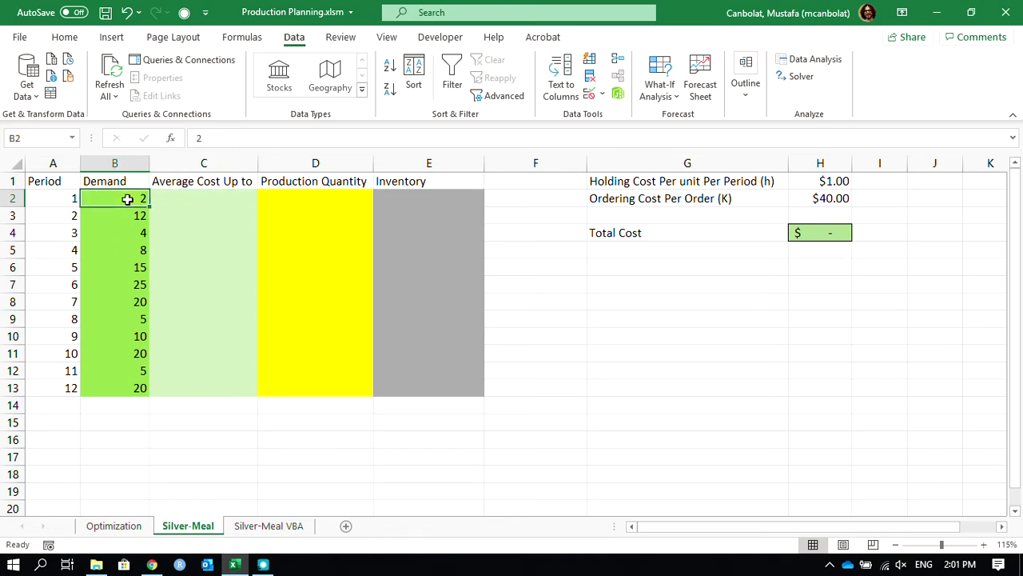
pyautogui.moveTo(128, 214); pyautogui.dragTo(119, 200)
pyautogui.click(115, 234)
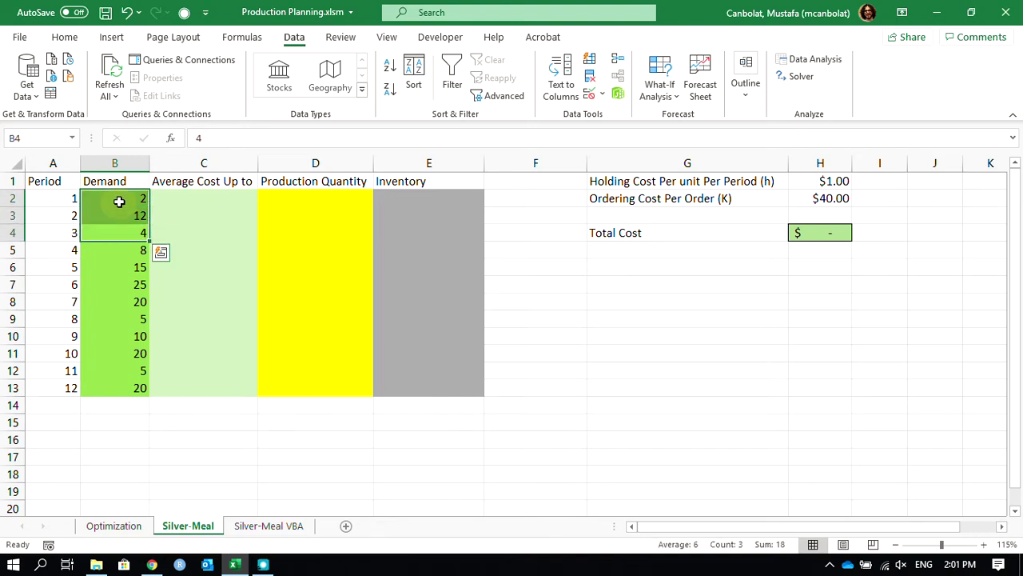
pyautogui.moveTo(119, 248); pyautogui.dragTo(120, 207)
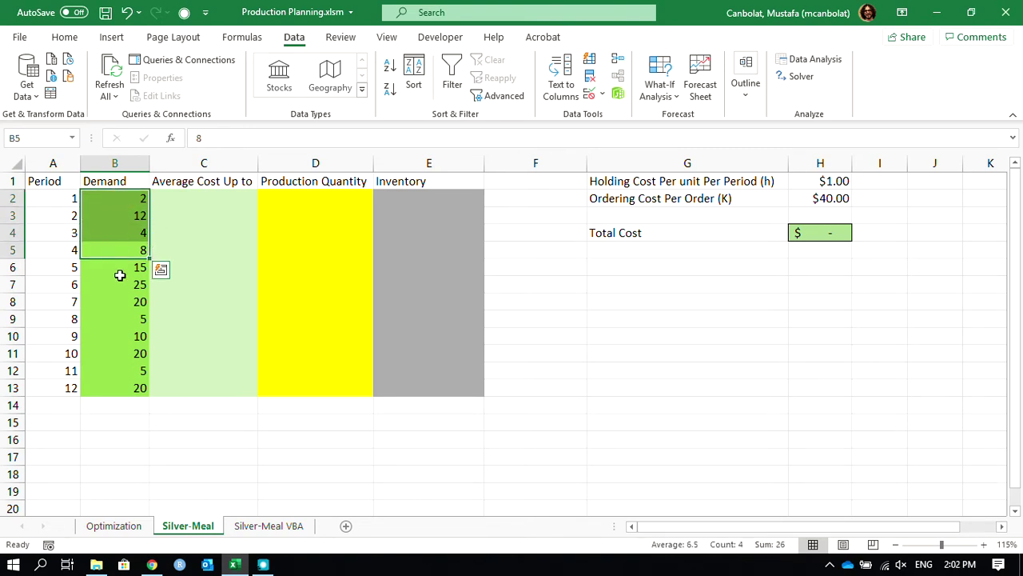
# Step: Review the first average-cost and production cells against the $40.00 ordering cost in H2
pyautogui.click(320, 199)
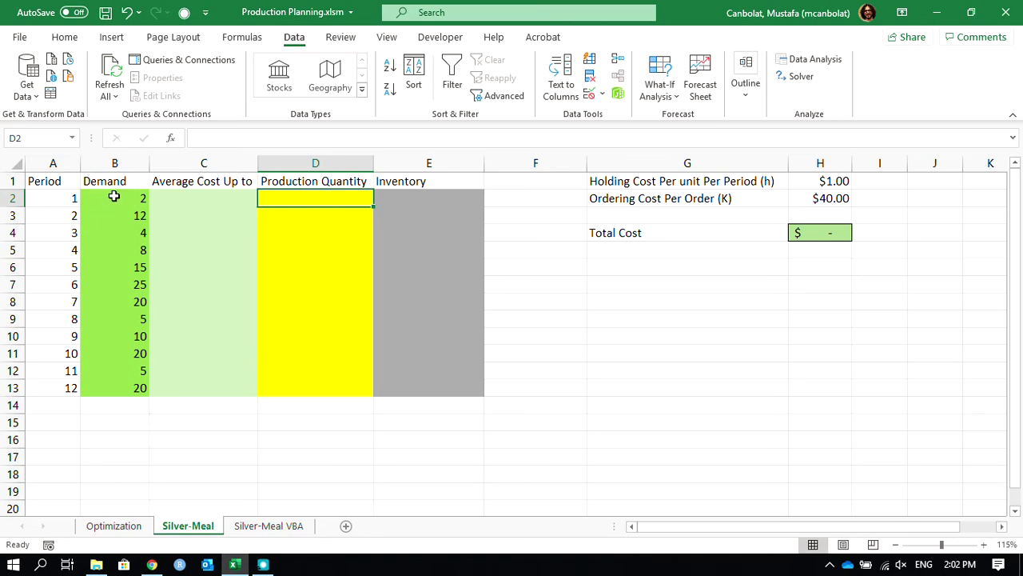
pyautogui.click(206, 199)
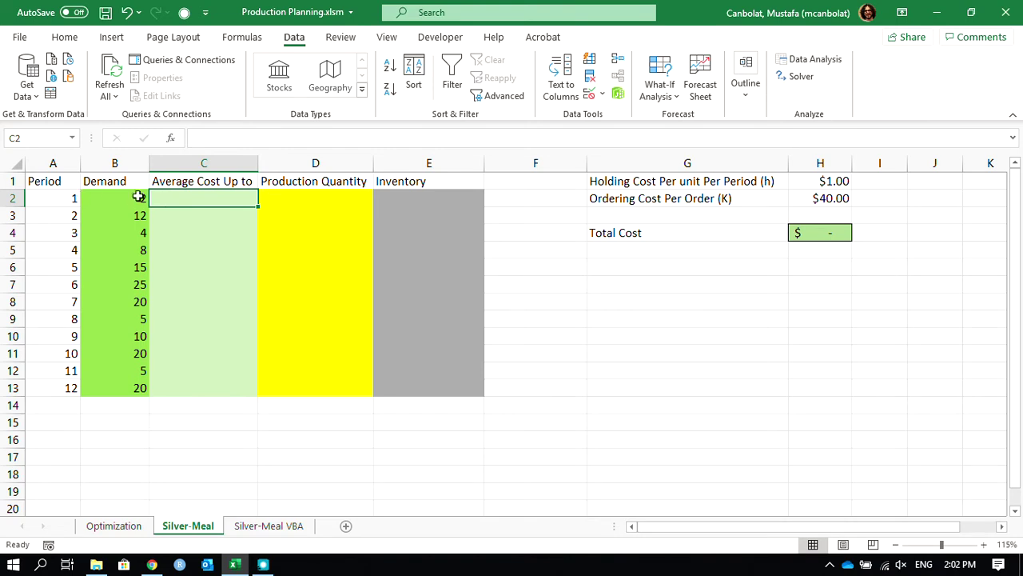
pyautogui.moveTo(90, 199); pyautogui.dragTo(203, 209)
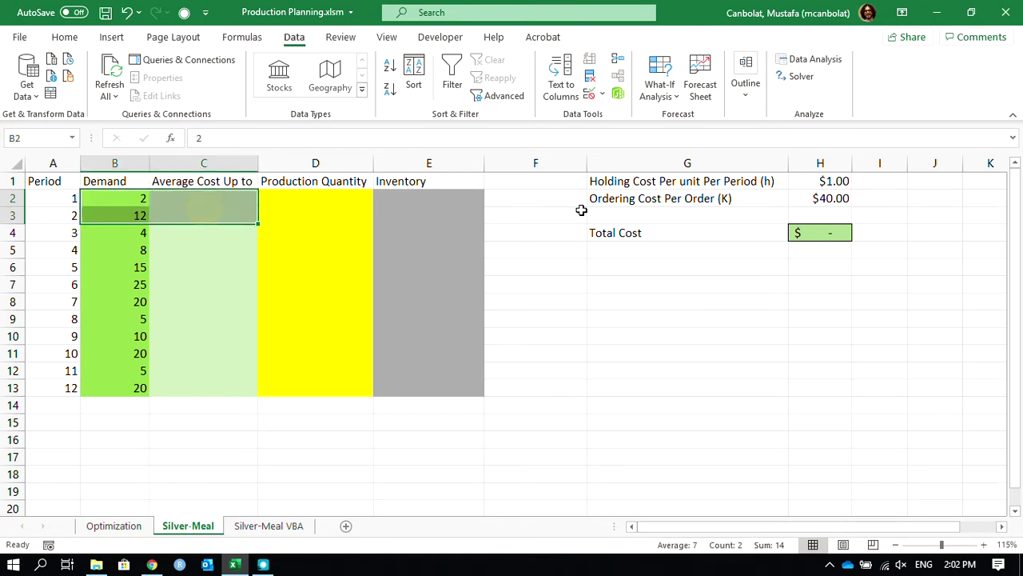
pyautogui.click(811, 198)
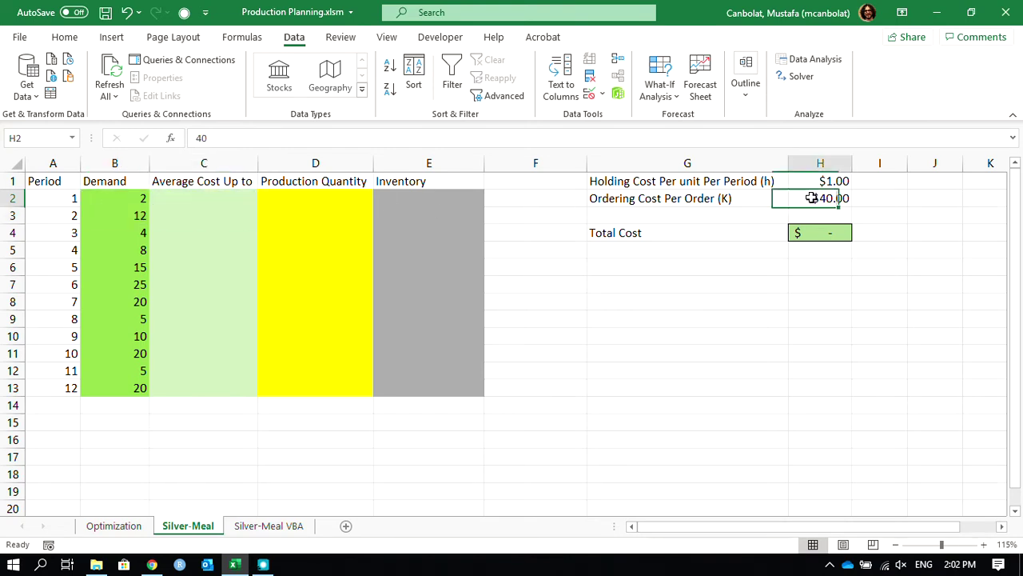
pyautogui.click(214, 201)
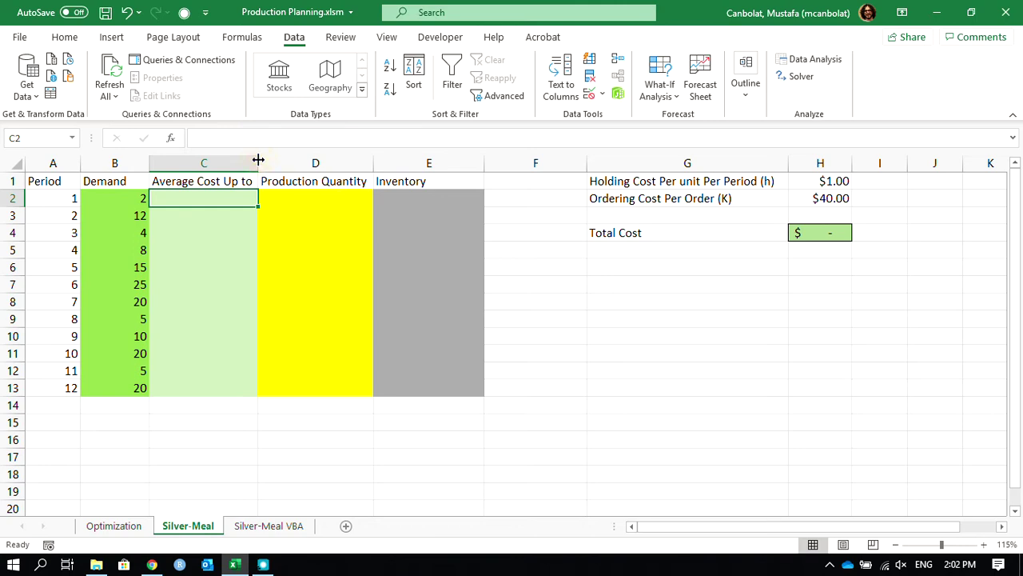
# Step: Enter 40 as period 1's average cost in C2
pyautogui.write('40')
pyautogui.press('Return')
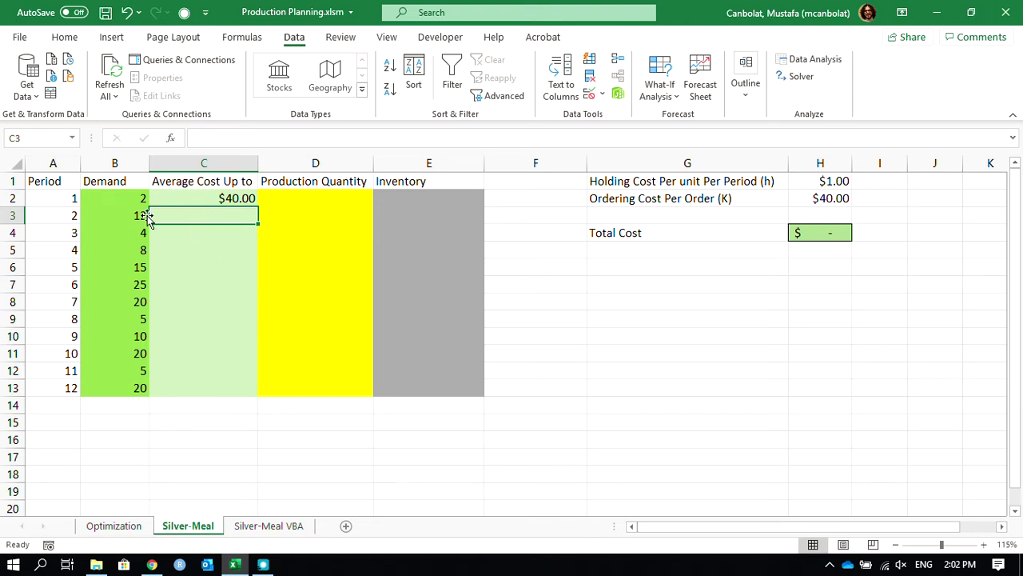
pyautogui.moveTo(133, 215); pyautogui.dragTo(132, 200)
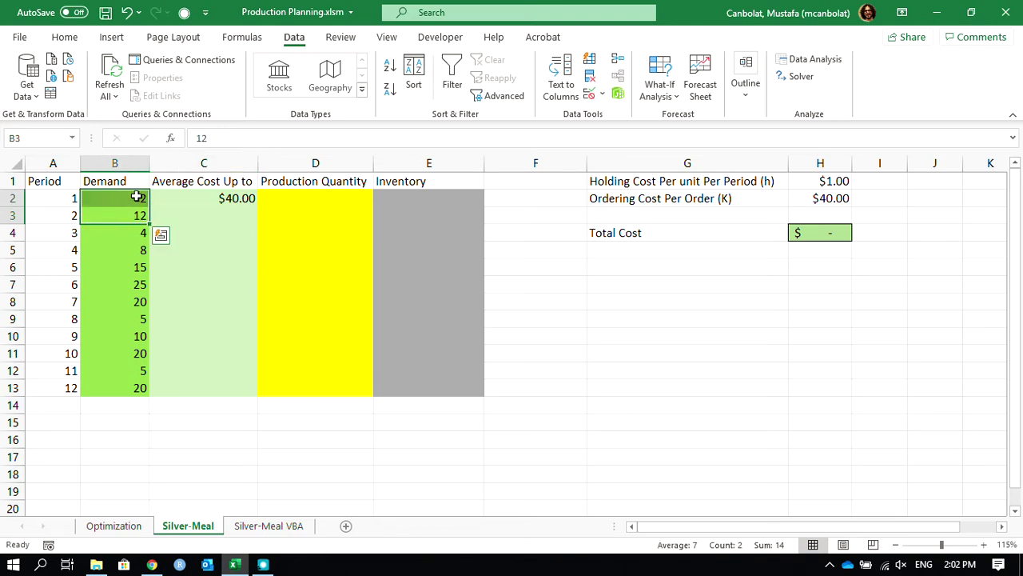
# Step: Enter =(H2+B3*H1)/2 in C3, giving period 2 an average cost of $26.00
pyautogui.click(200, 216)
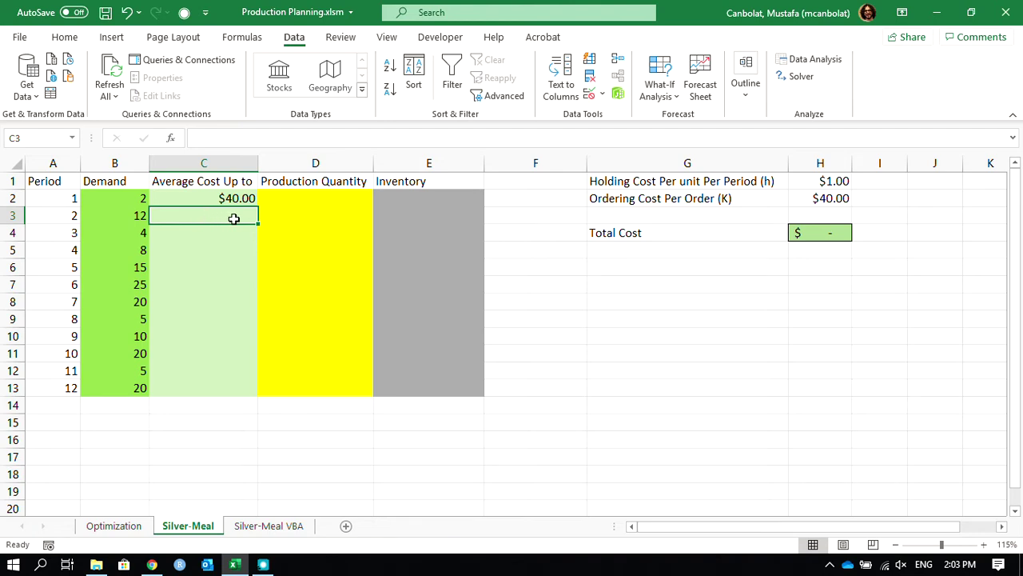
pyautogui.write('=')
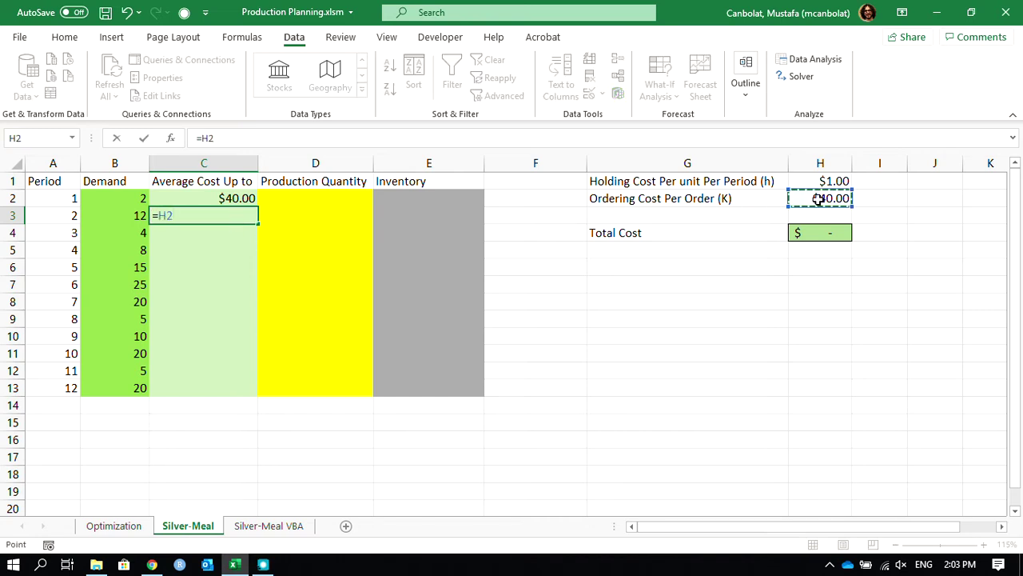
pyautogui.click(160, 214)
pyautogui.write('(')
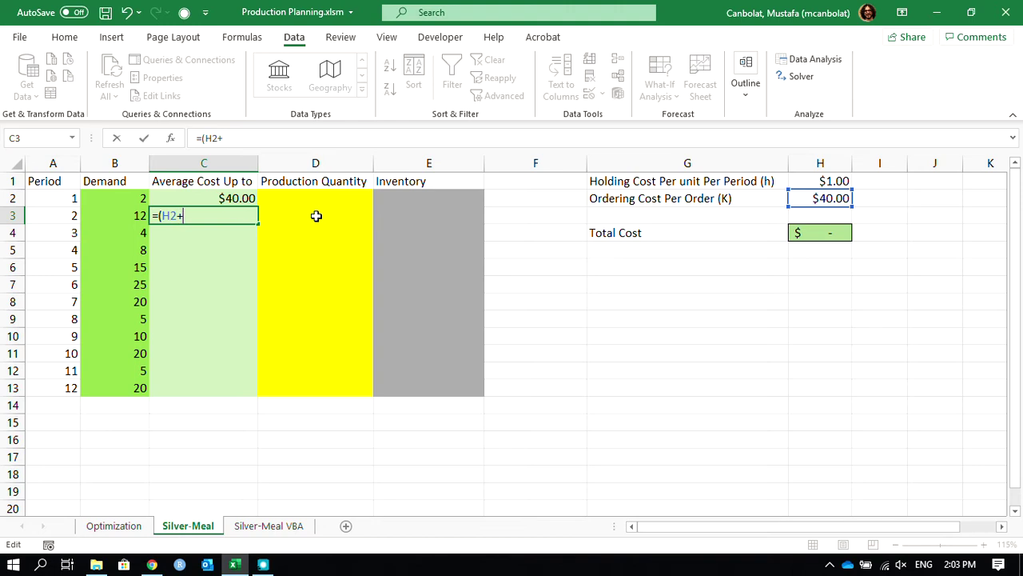
pyautogui.press('F2')
pyautogui.click(126, 216)
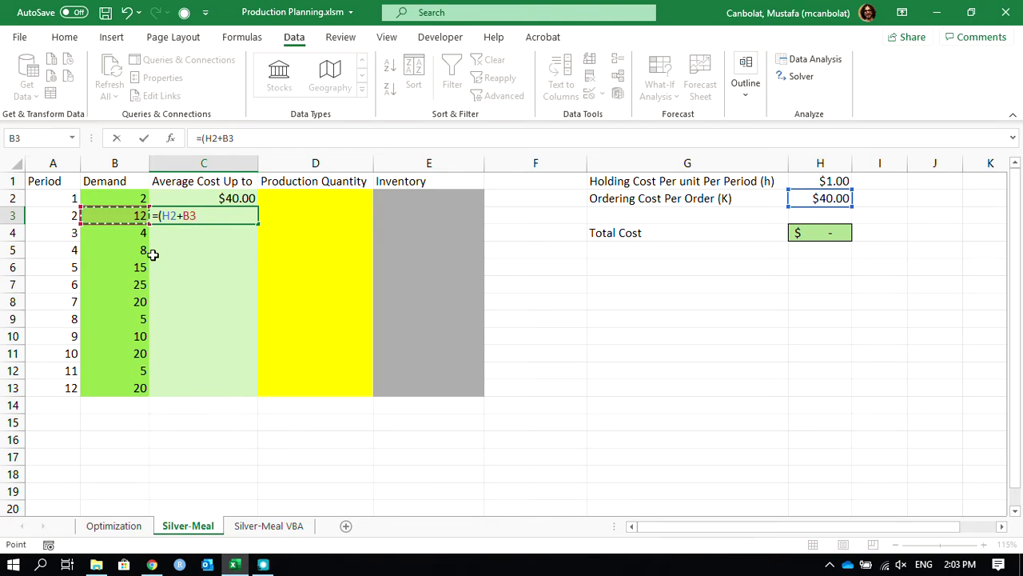
pyautogui.click(125, 212)
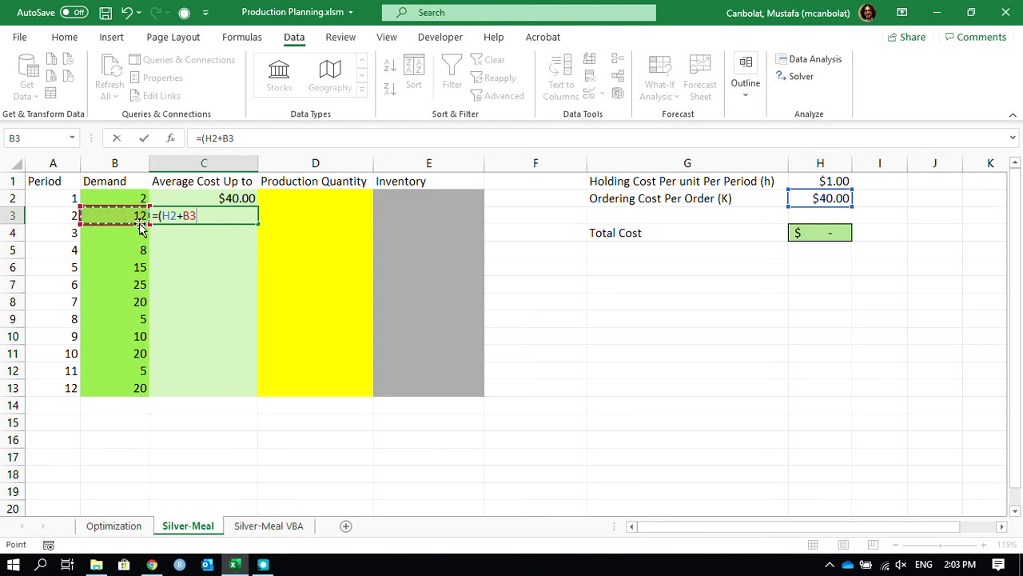
pyautogui.write('*')
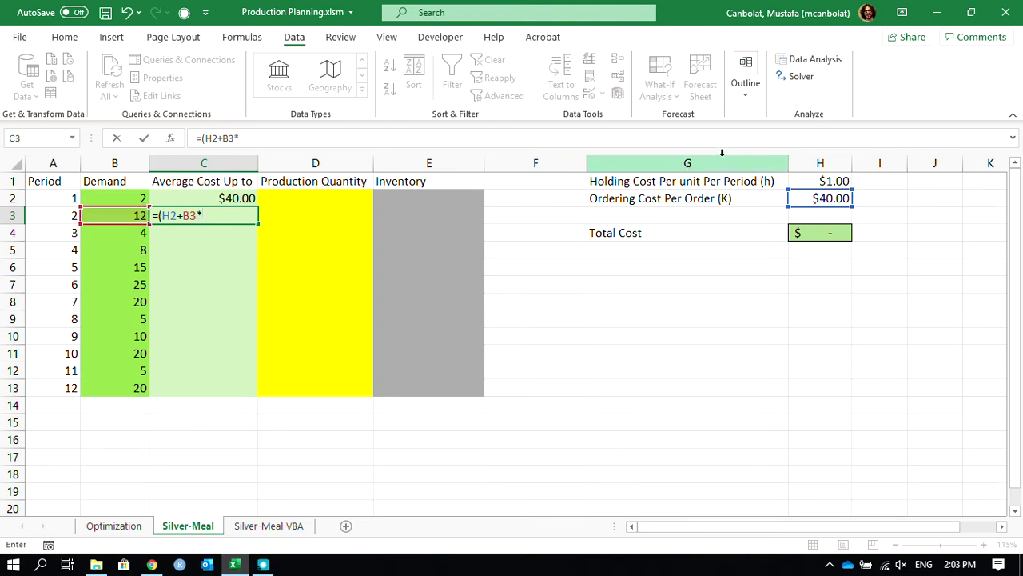
pyautogui.click(836, 183)
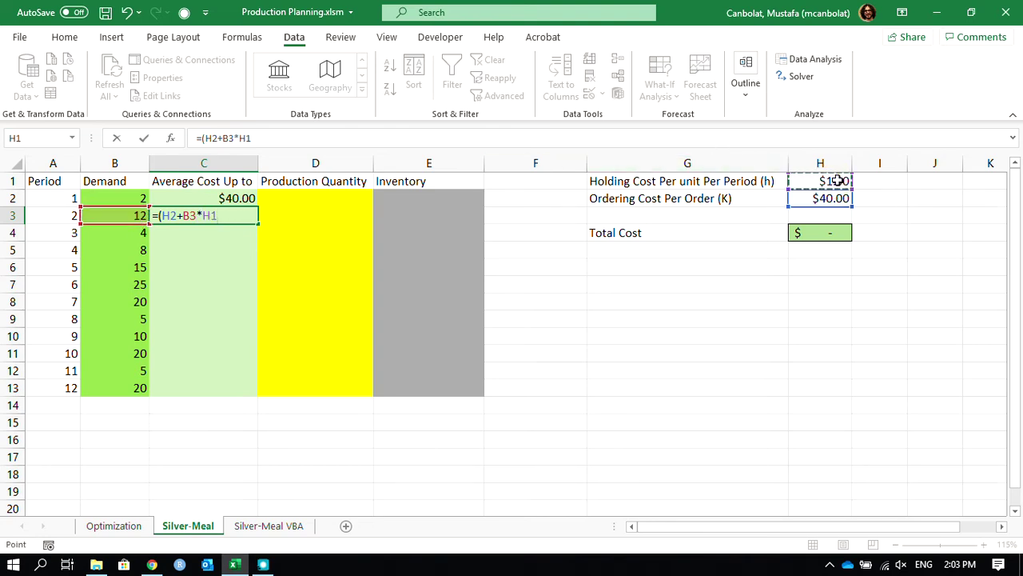
pyautogui.write(')/2')
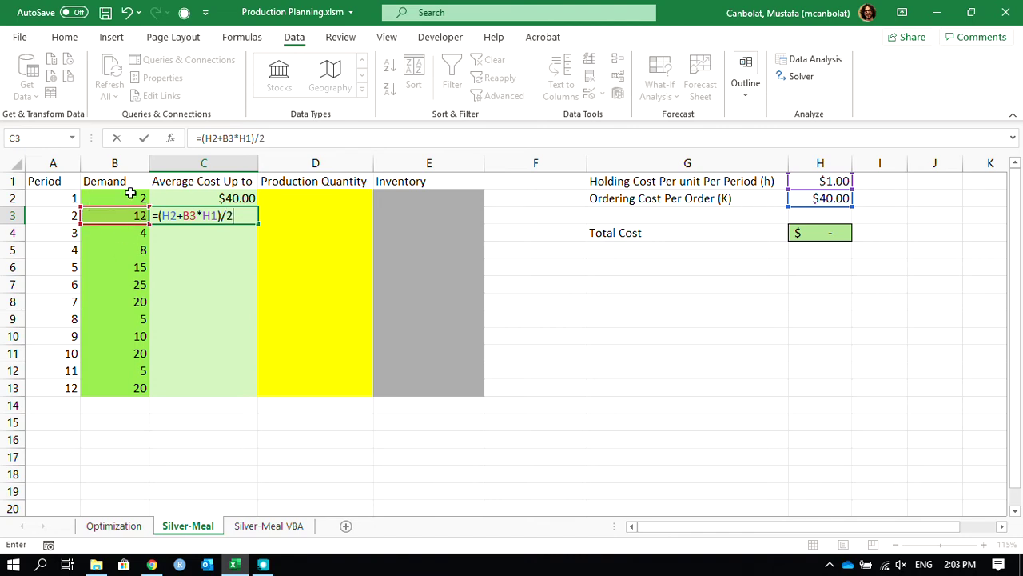
pyautogui.press('Return')
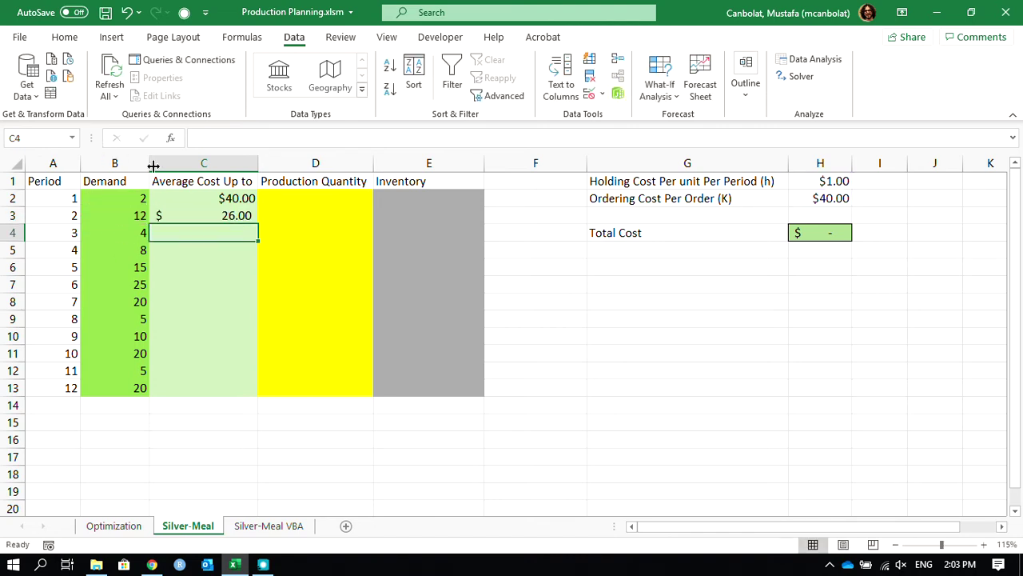
pyautogui.click(249, 216)
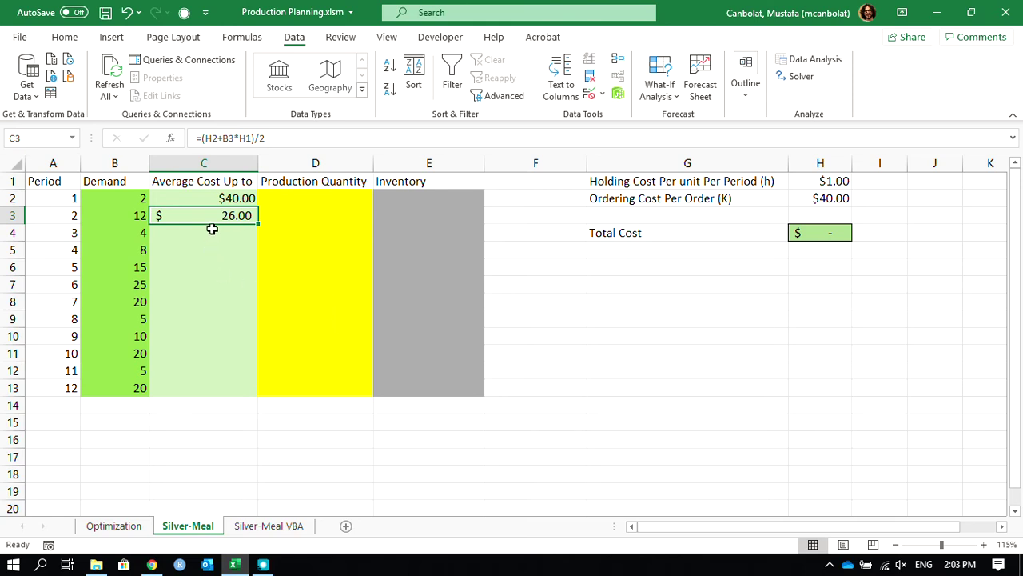
pyautogui.moveTo(218, 198); pyautogui.dragTo(222, 210)
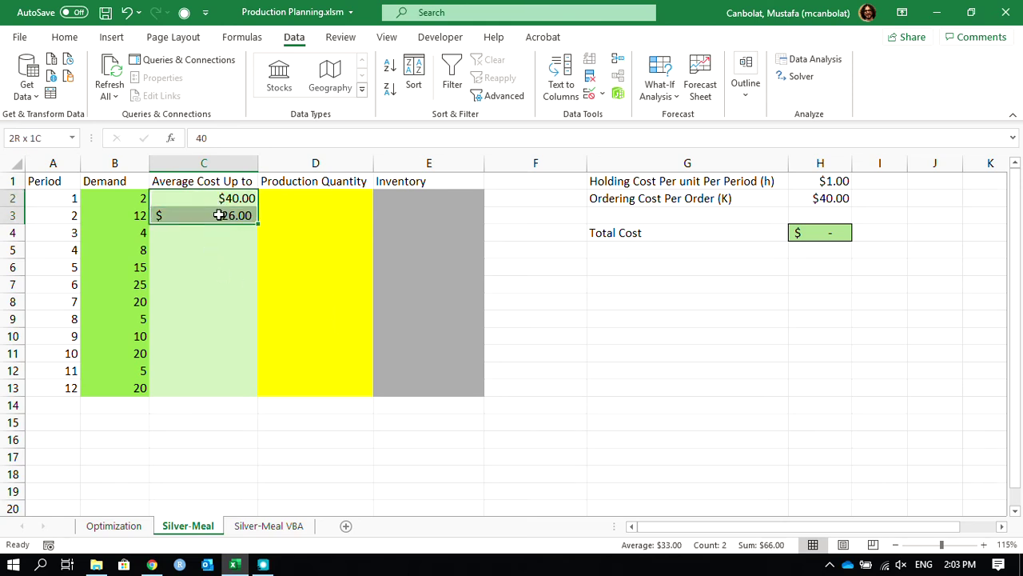
pyautogui.click(133, 212)
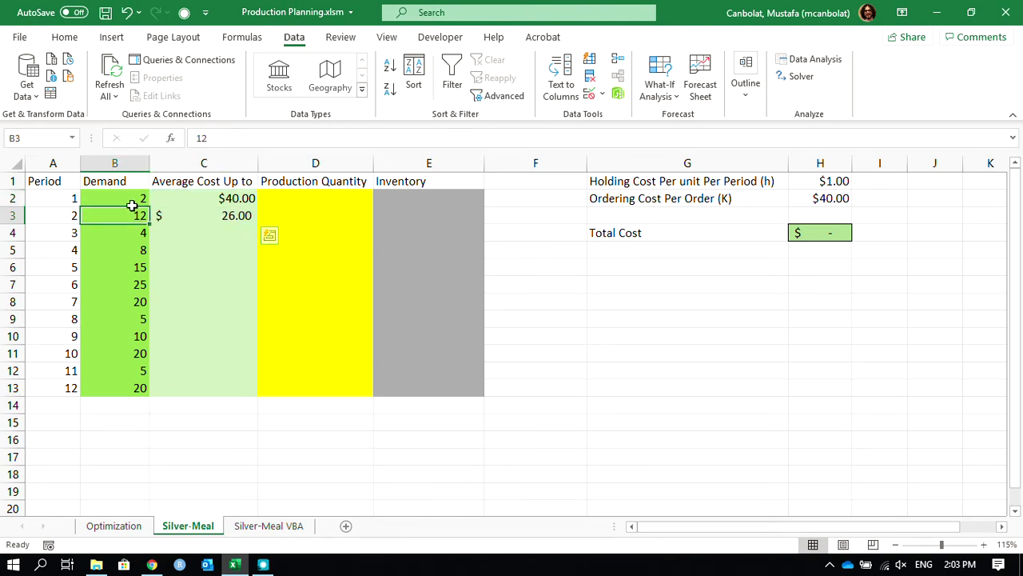
pyautogui.moveTo(133, 212); pyautogui.dragTo(131, 197)
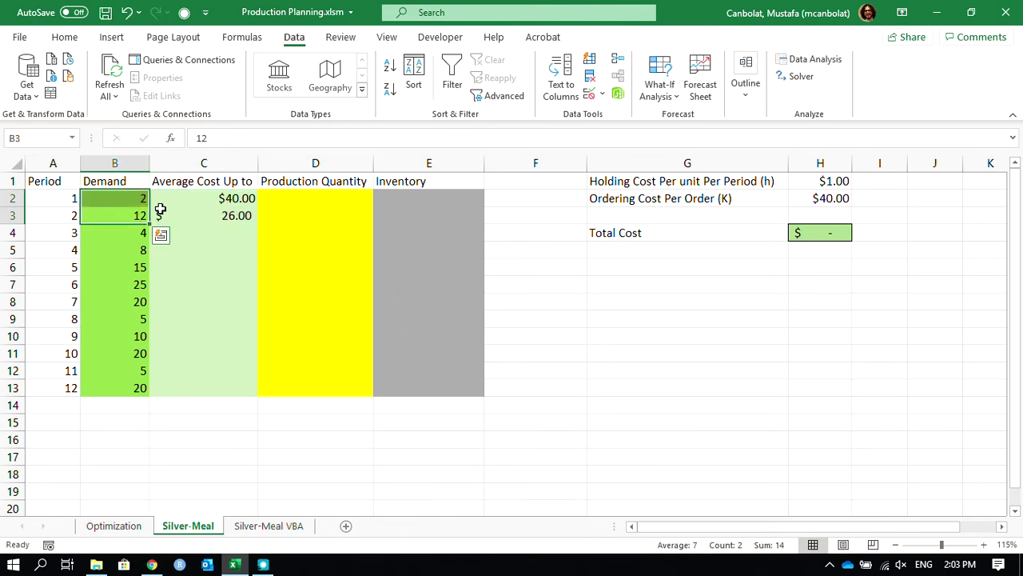
pyautogui.click(219, 232)
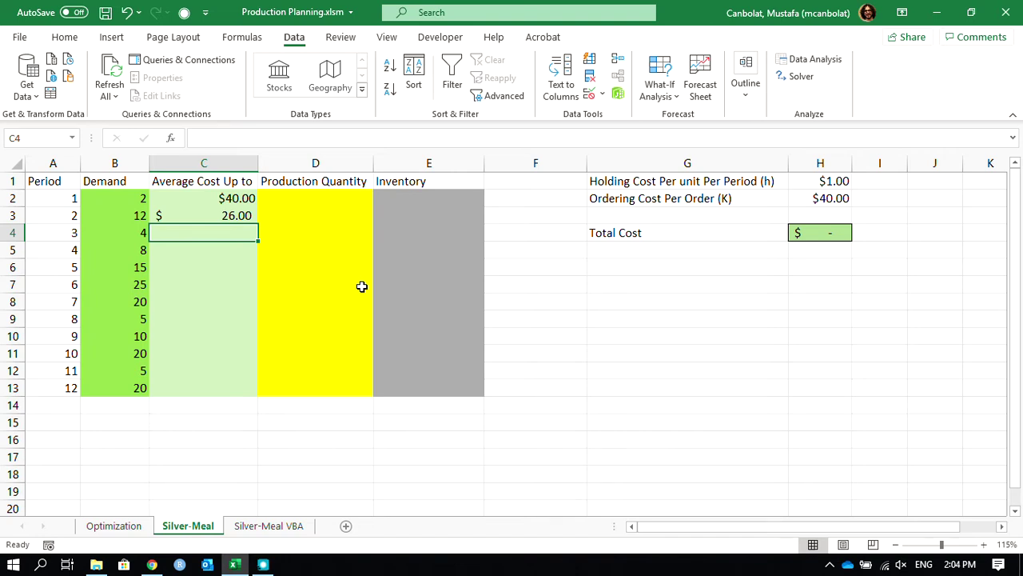
# Step: Start C4's formula with periods 2 and 3 demands times their holding durations A2 and A3
pyautogui.write('=(40+')
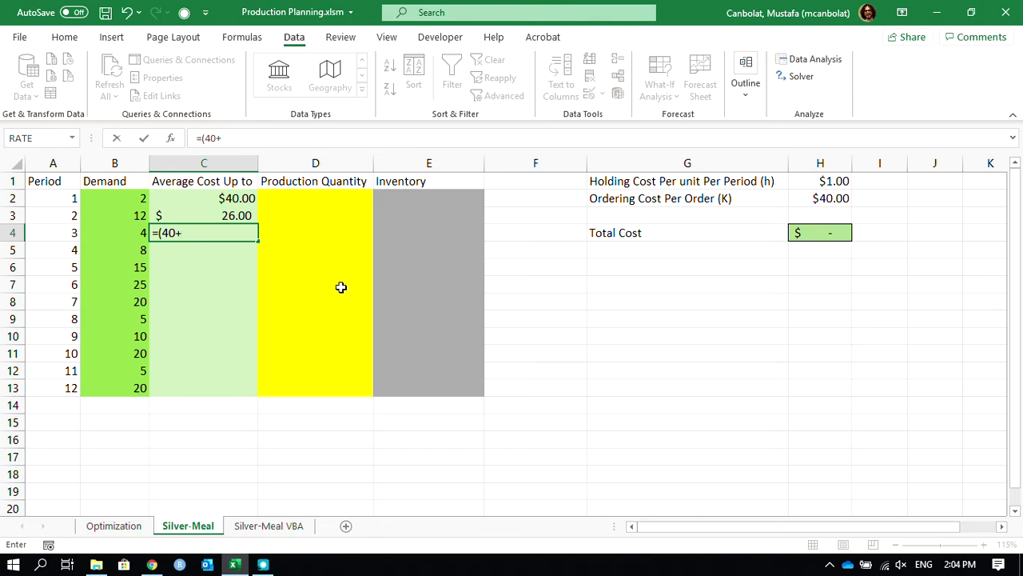
pyautogui.click(131, 217)
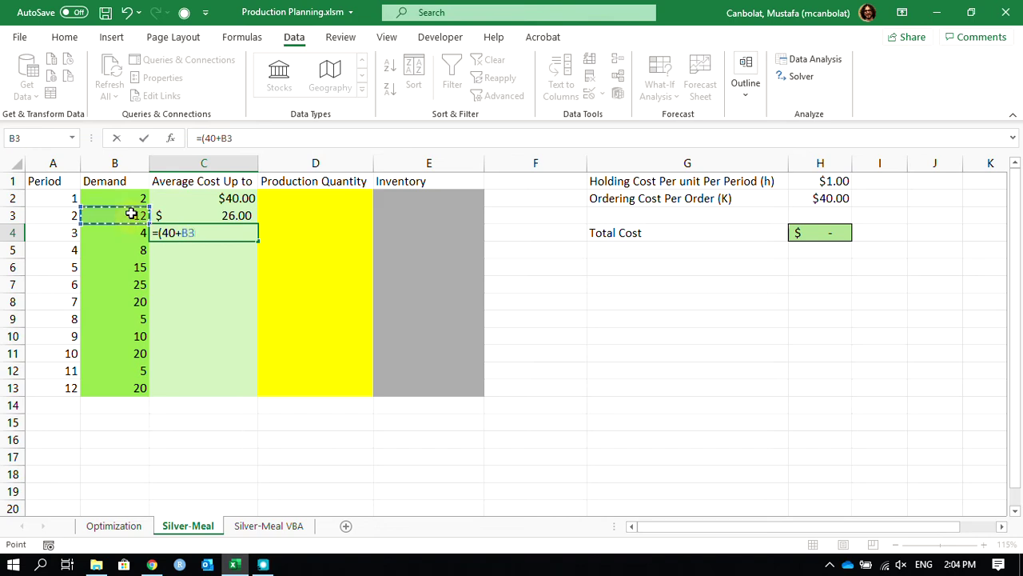
pyautogui.write('*')
pyautogui.click(72, 197)
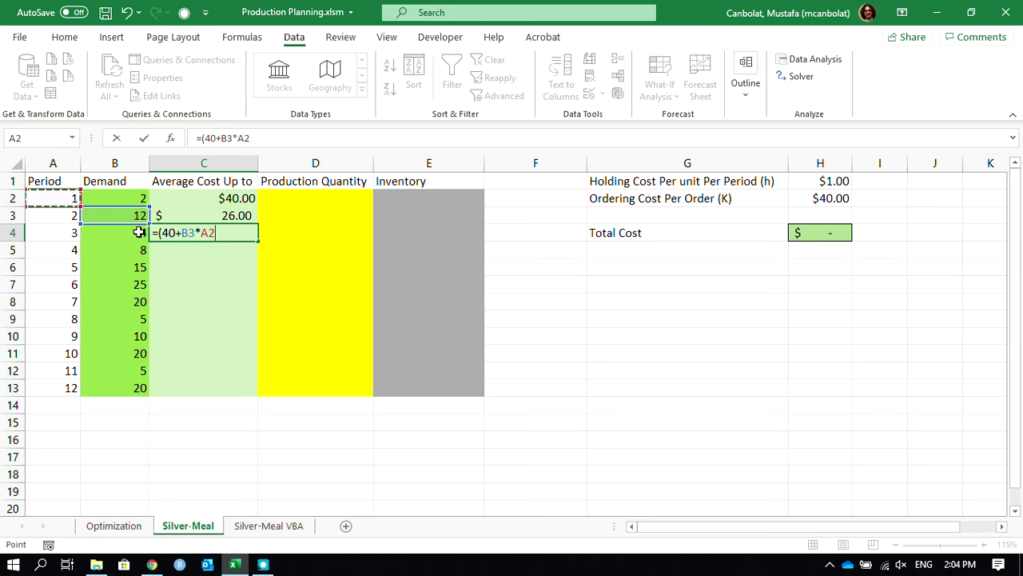
pyautogui.write('+')
pyautogui.click(135, 231)
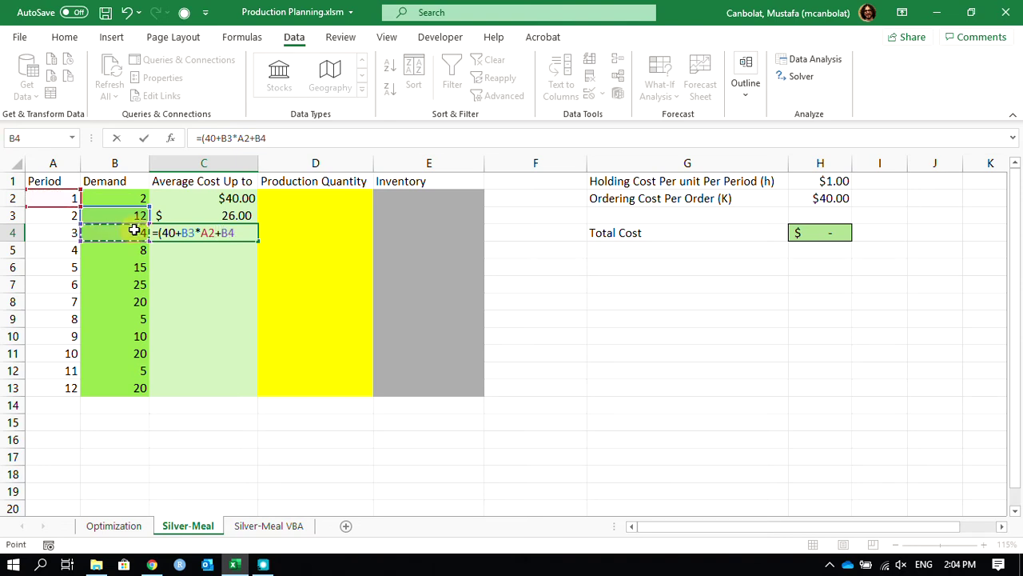
pyautogui.write('*')
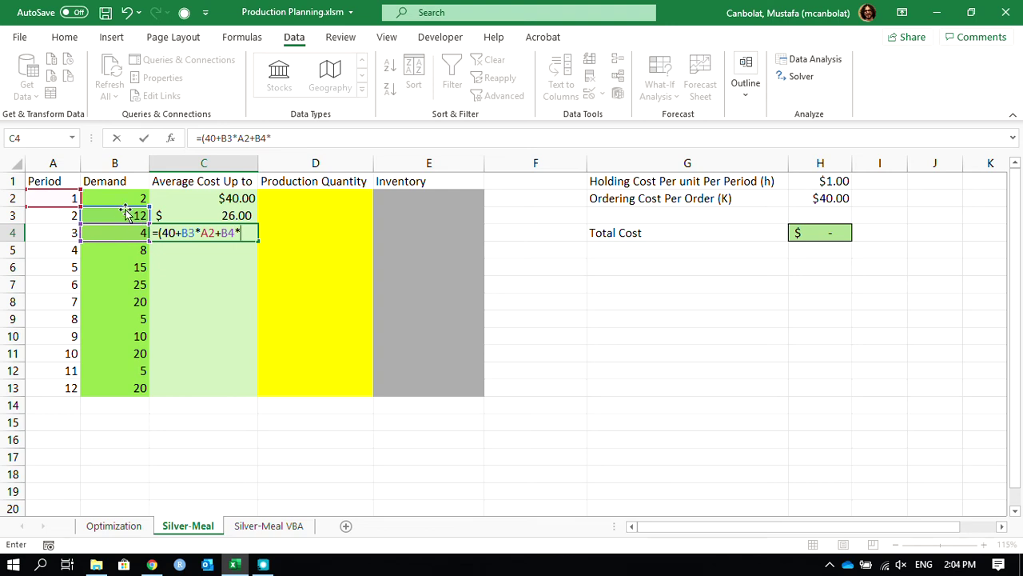
pyautogui.click(53, 218)
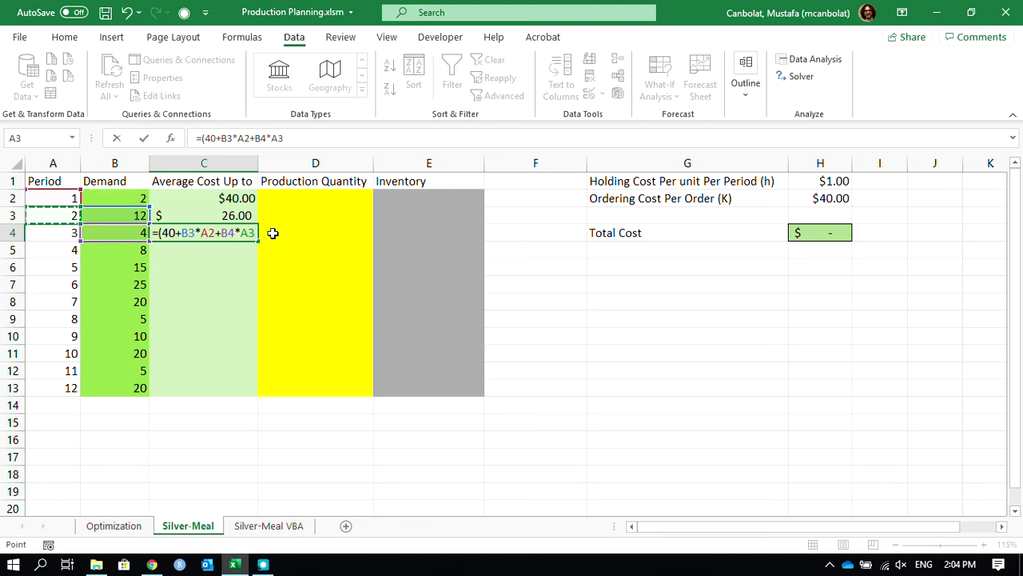
# Step: Apply holding cost H1 to both terms and commit C4 as $20.00
pyautogui.write('*')
pyautogui.click(820, 179)
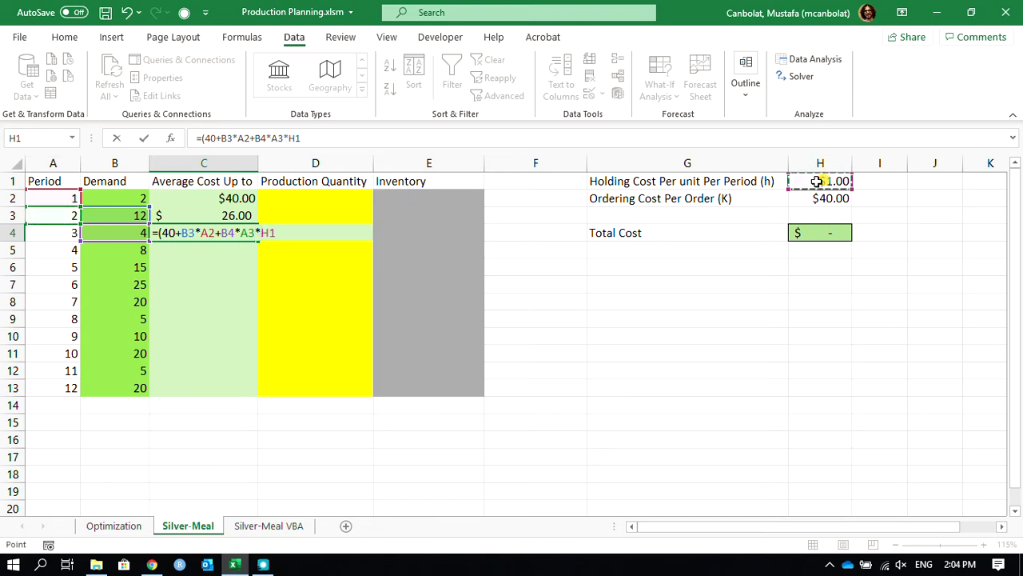
pyautogui.click(216, 232)
pyautogui.write('*')
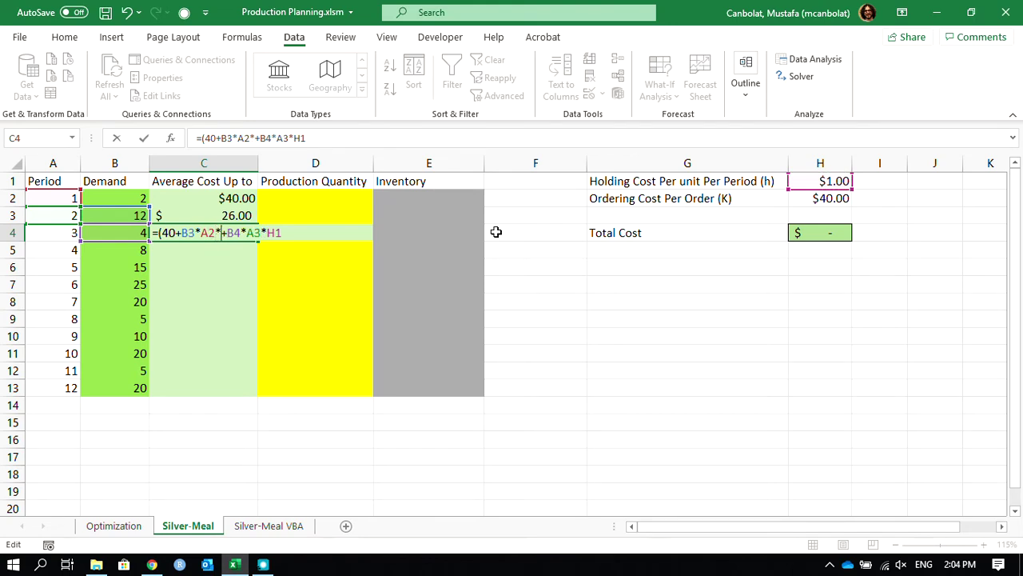
pyautogui.click(833, 180)
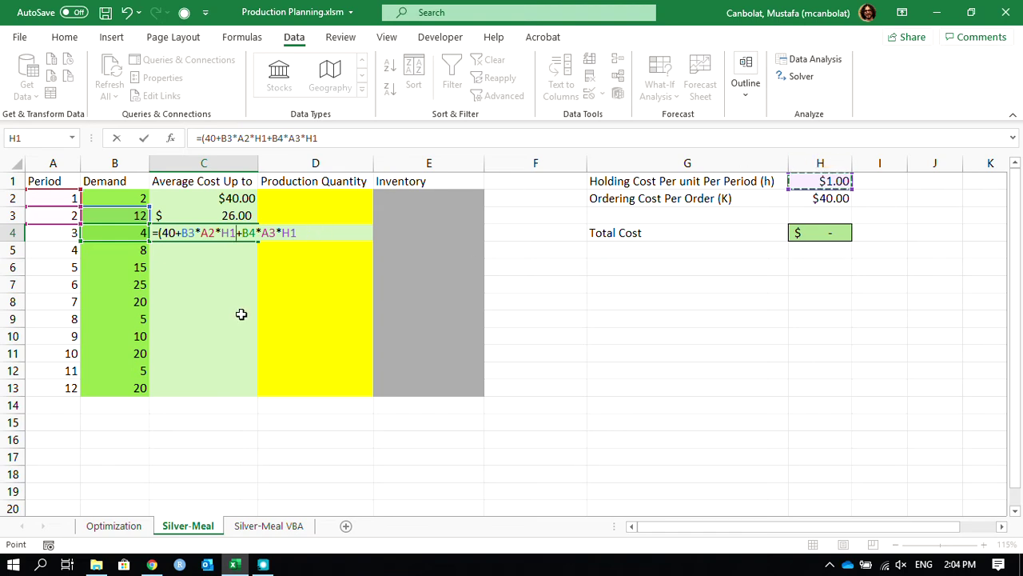
pyautogui.click(318, 228)
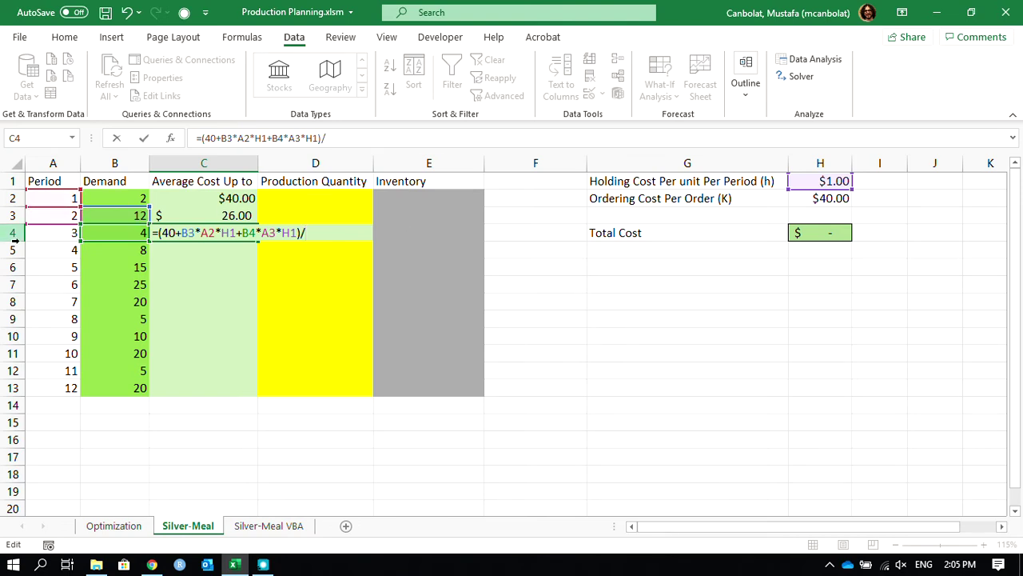
pyautogui.press('Return')
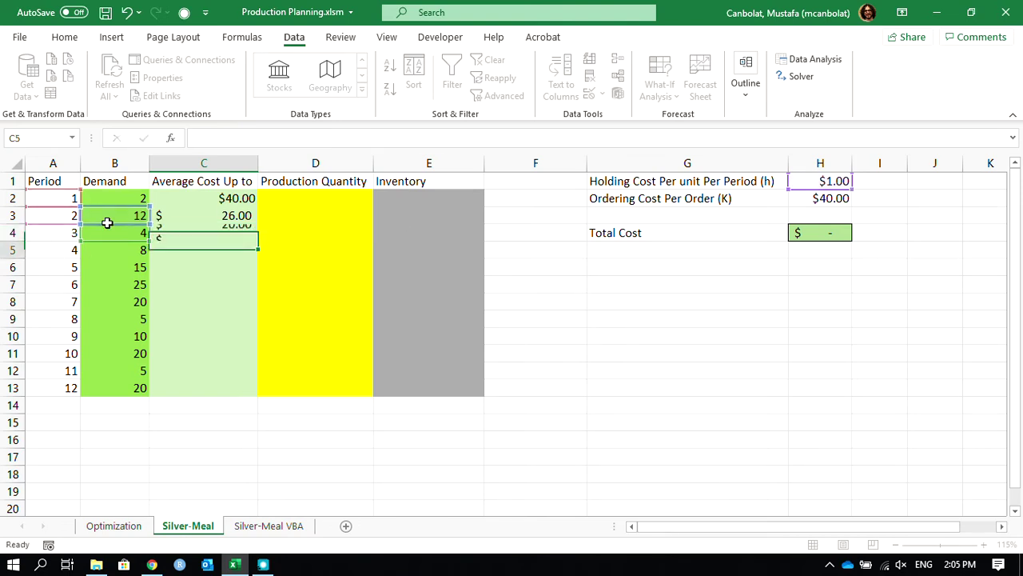
pyautogui.click(203, 233)
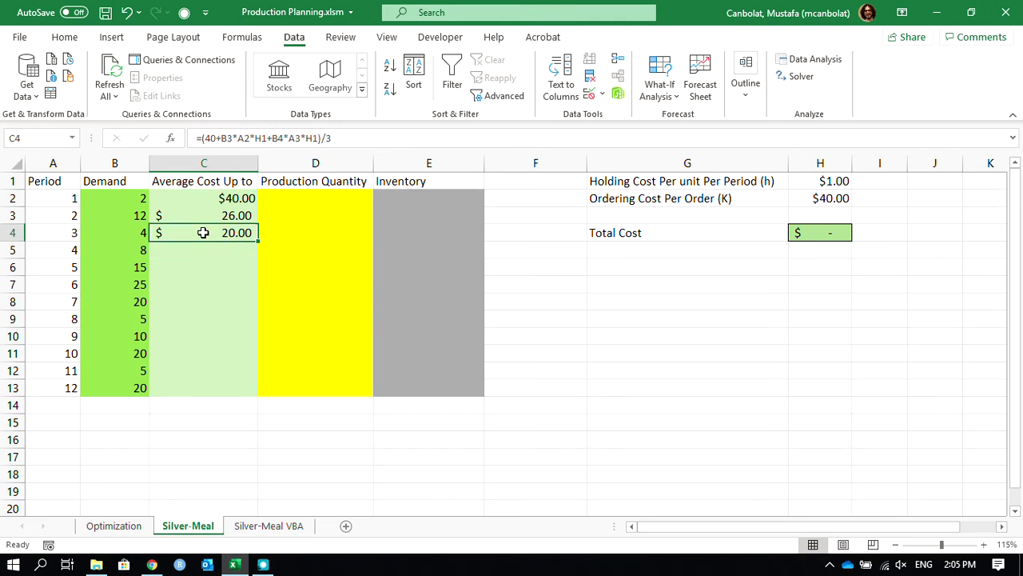
# Step: Review C4's formula and begin C5's formula with C4 multiplied by 3
pyautogui.click(205, 251)
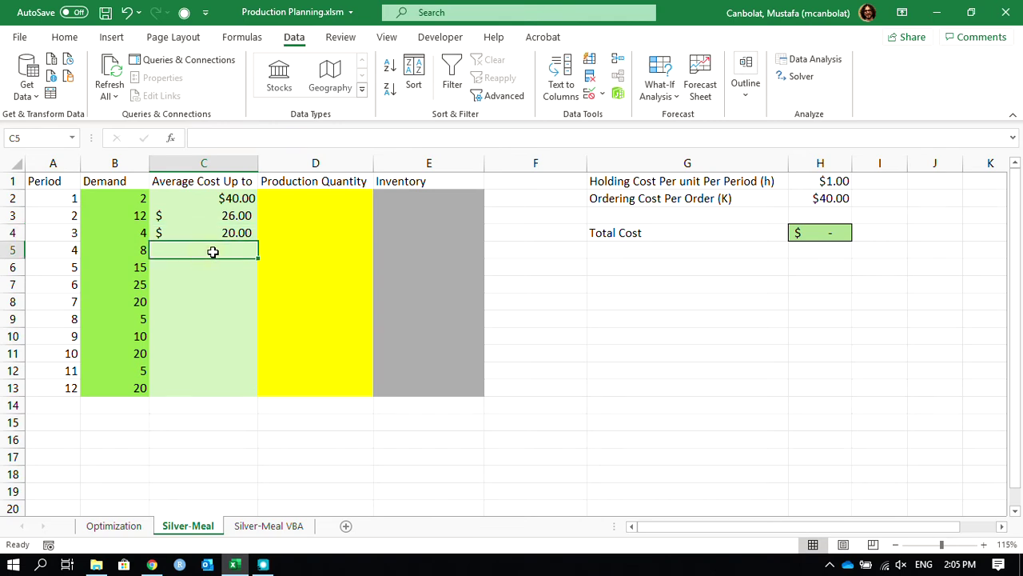
pyautogui.click(213, 232)
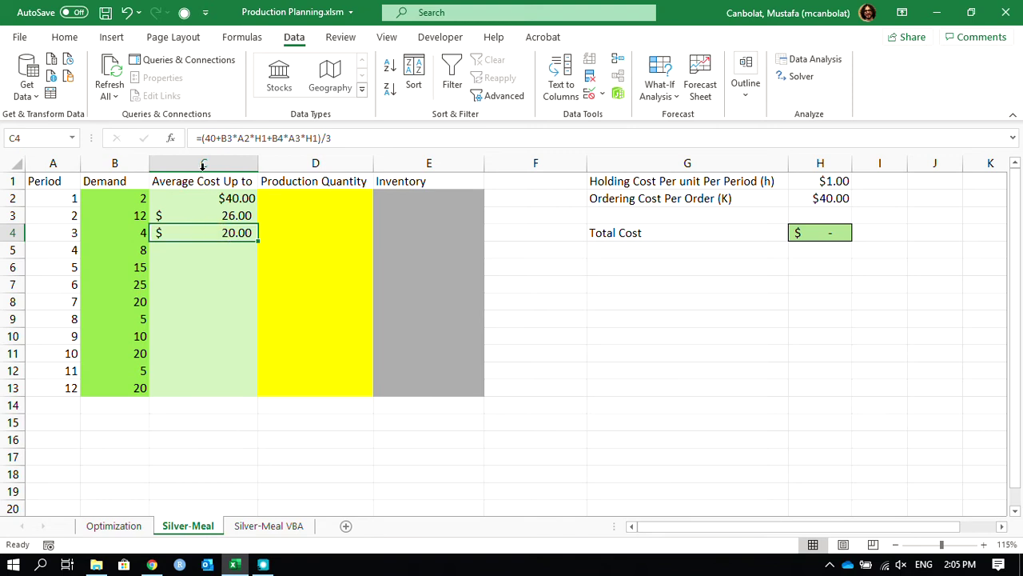
pyautogui.click(225, 251)
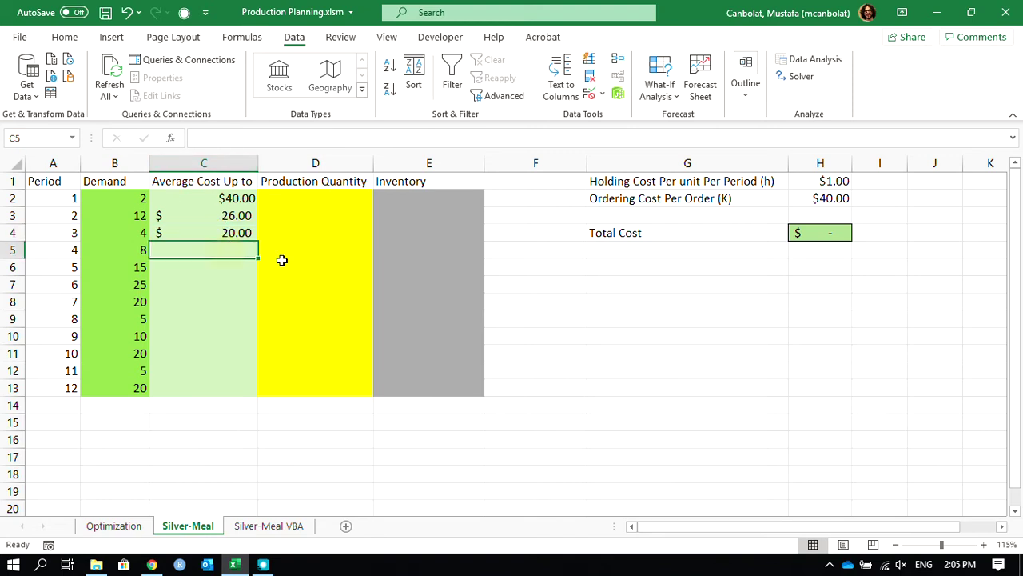
pyautogui.write('=')
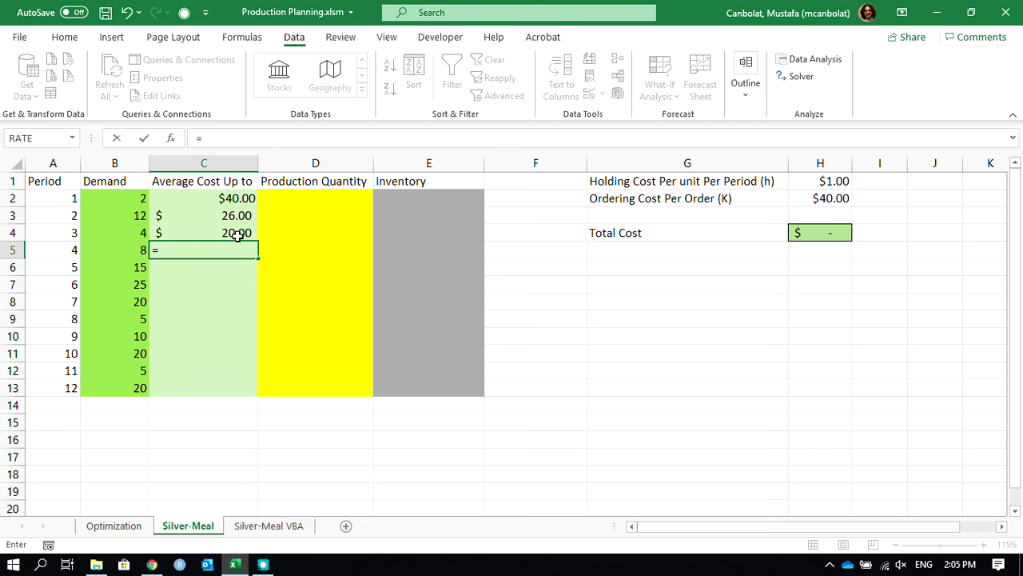
pyautogui.click(244, 233)
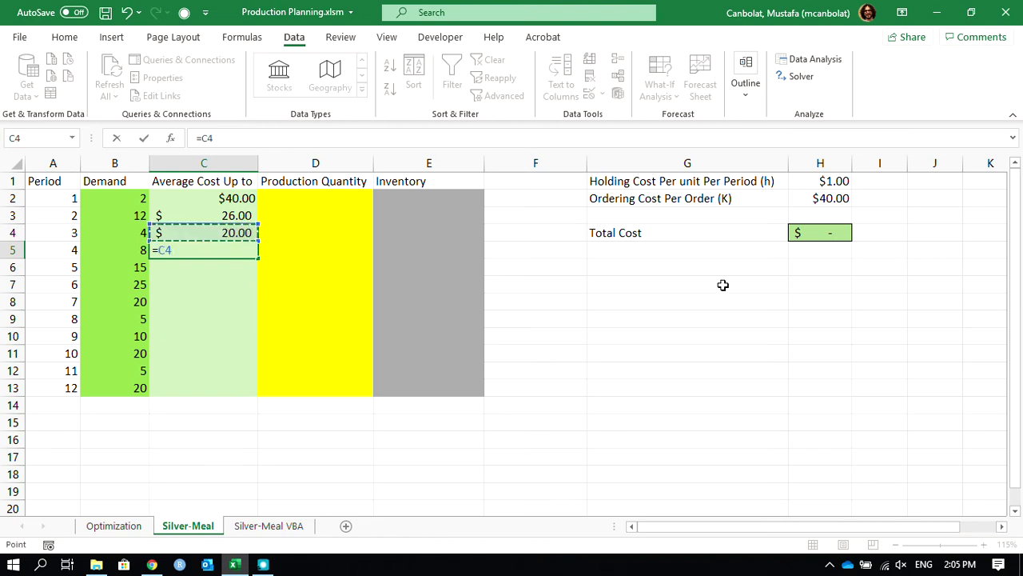
pyautogui.write('*')
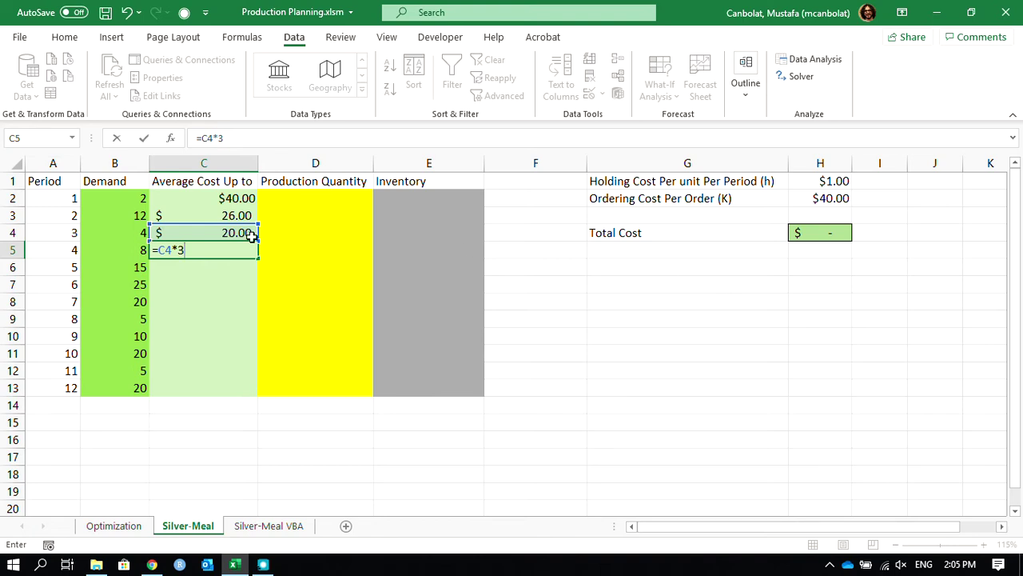
# Step: Finish C5 as =(C4*3+B5*3*H1)/4, giving period 4 an average cost of $21.00
pyautogui.click(159, 250)
pyautogui.write('(')
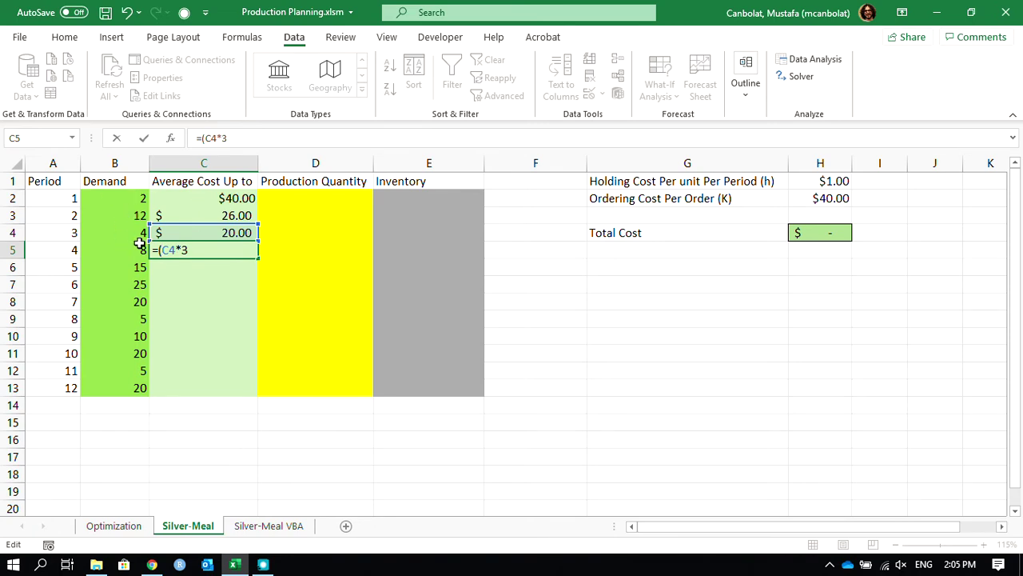
pyautogui.click(213, 251)
pyautogui.click(118, 251)
pyautogui.write('*')
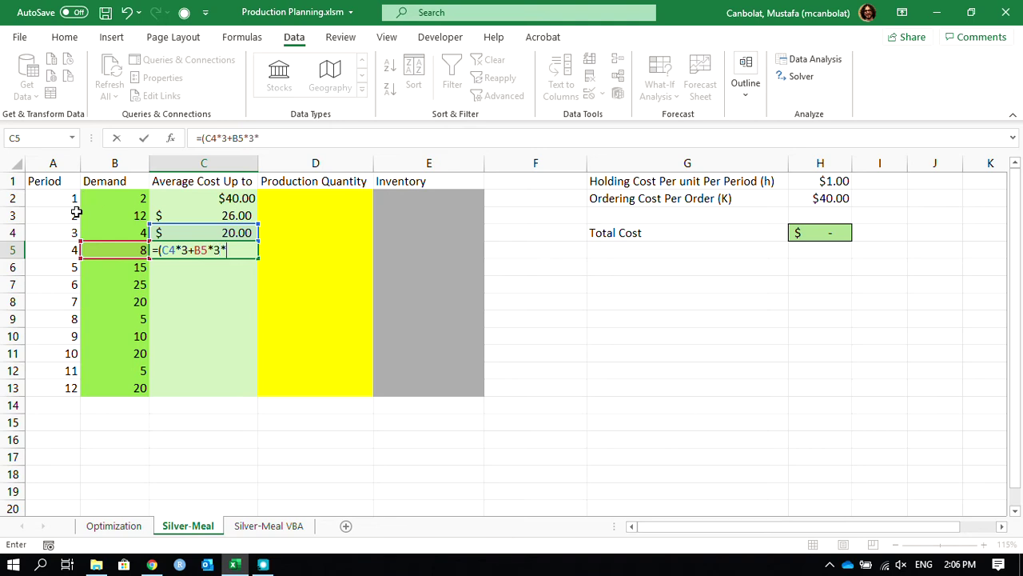
pyautogui.click(837, 179)
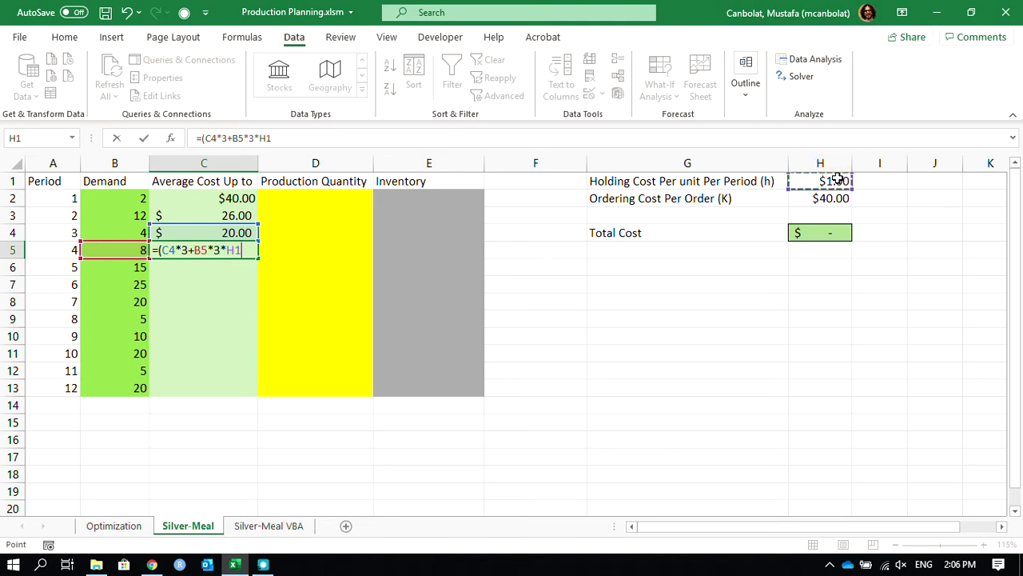
pyautogui.write(')/4')
pyautogui.press('Return')
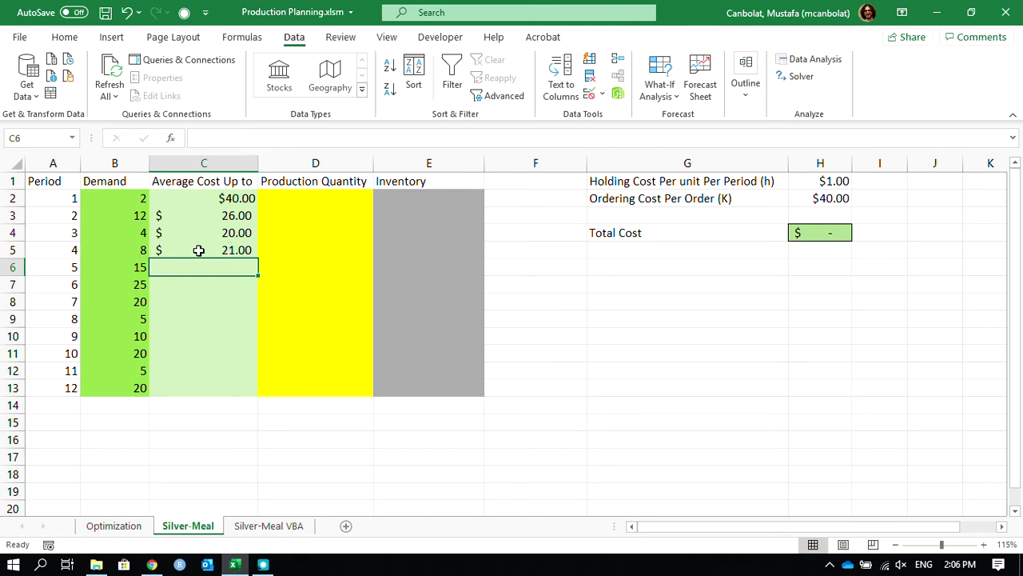
# Step: Check that periods 1–3 demand totals 18, then enter production of 18, 0 and 0 in D2:D4
pyautogui.click(224, 251)
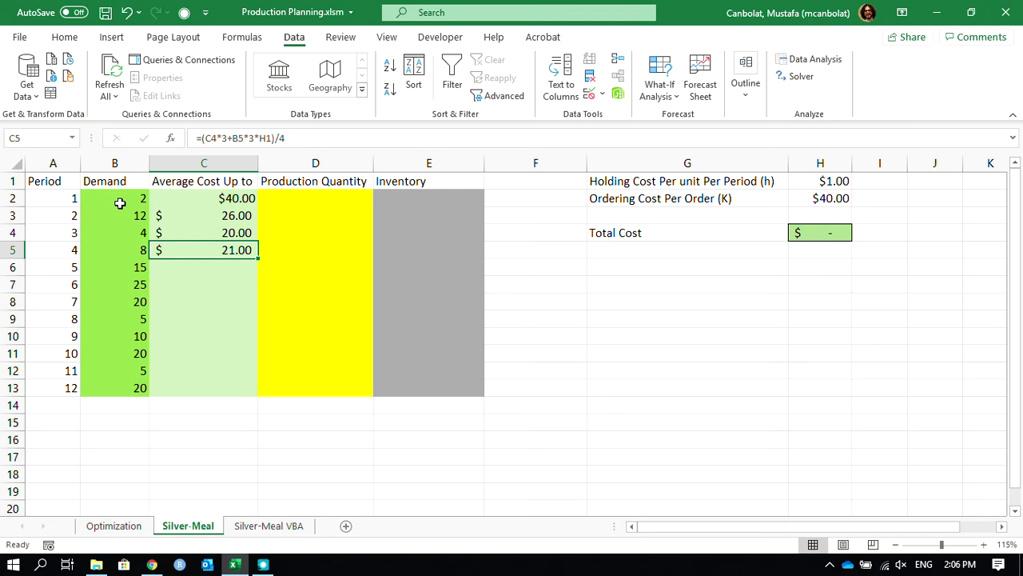
pyautogui.moveTo(120, 203); pyautogui.dragTo(126, 237)
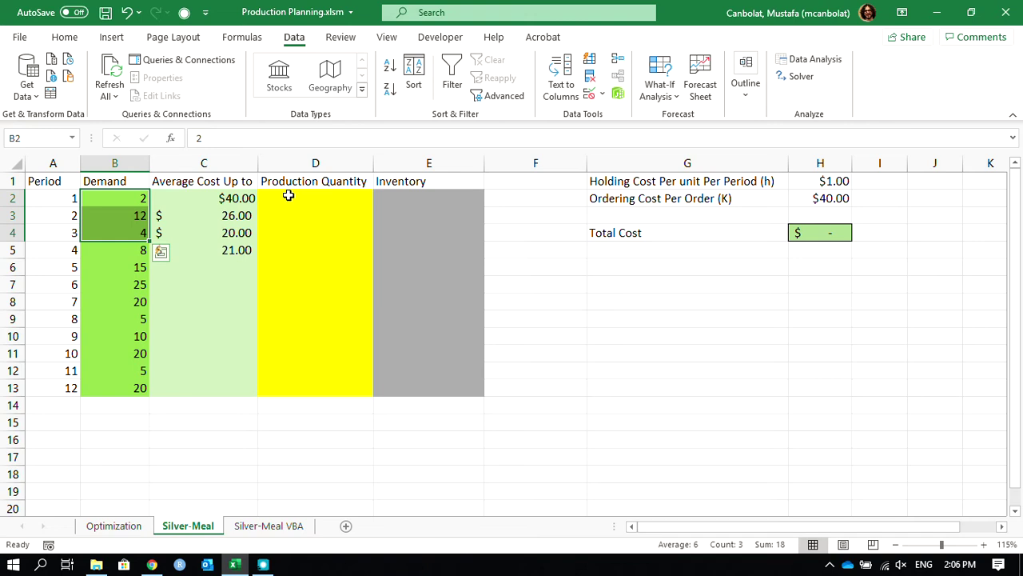
pyautogui.click(288, 195)
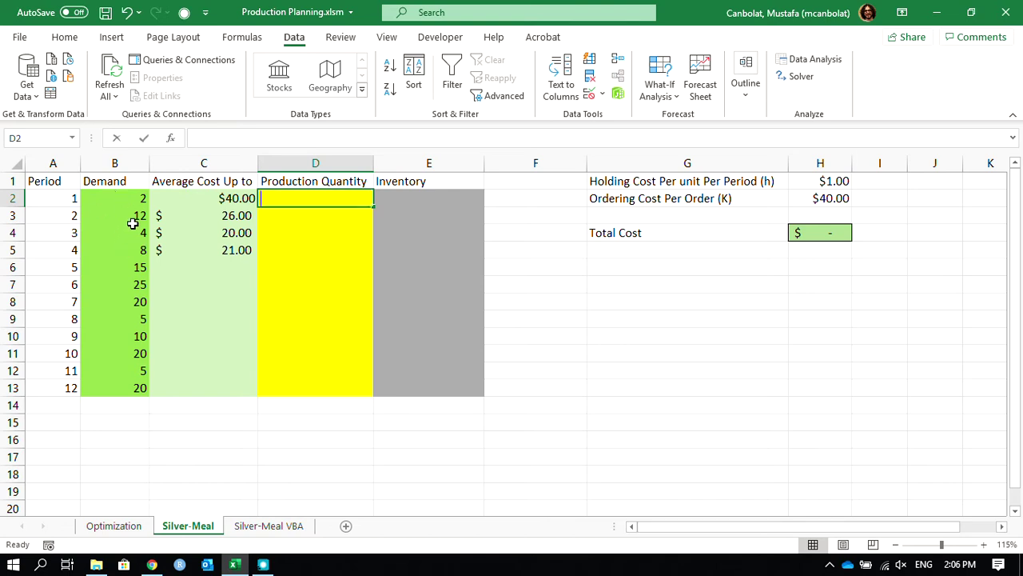
pyautogui.write('18')
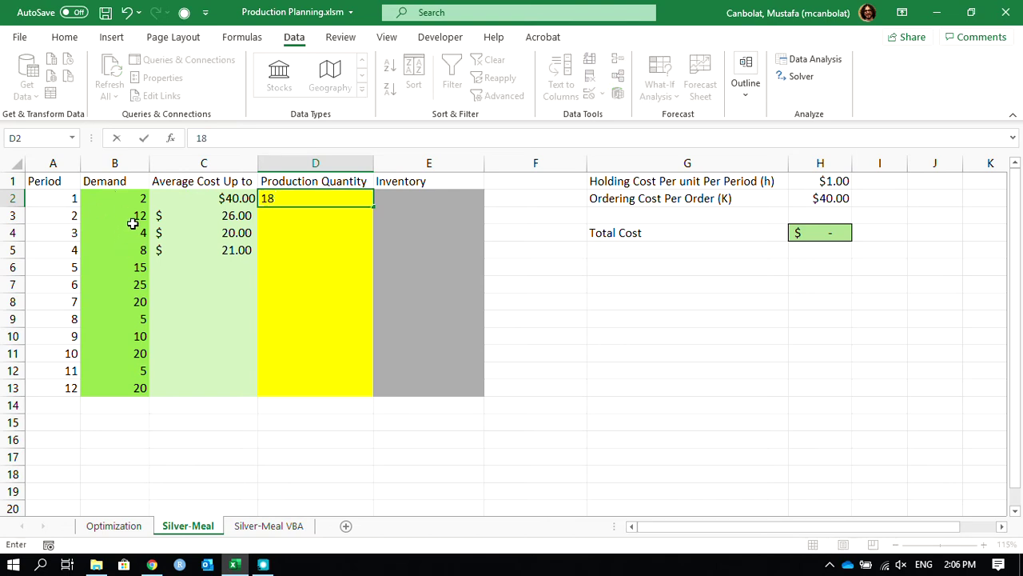
pyautogui.press('Return')
pyautogui.write('0')
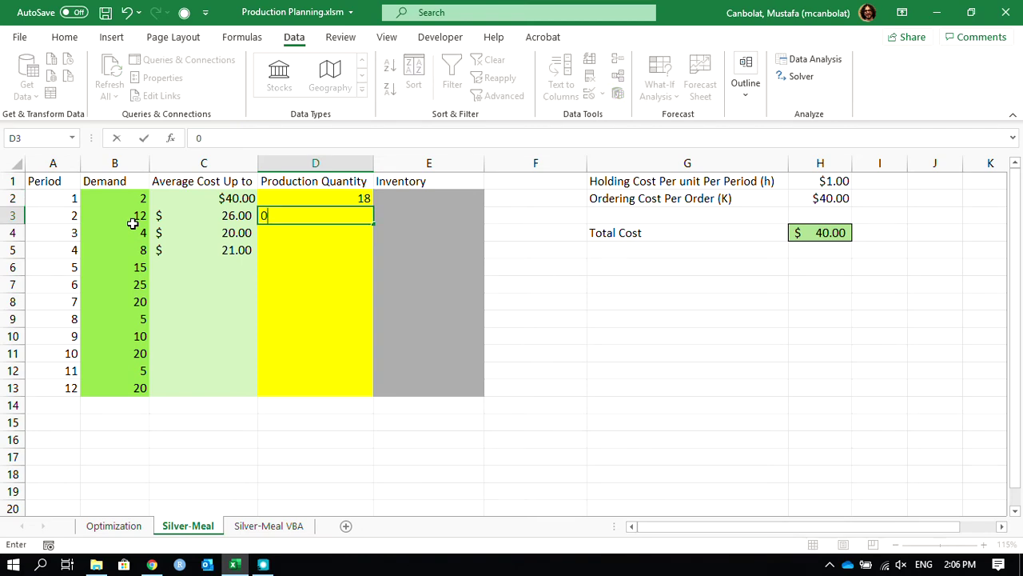
pyautogui.press('Return')
pyautogui.write('0')
pyautogui.press('Return')
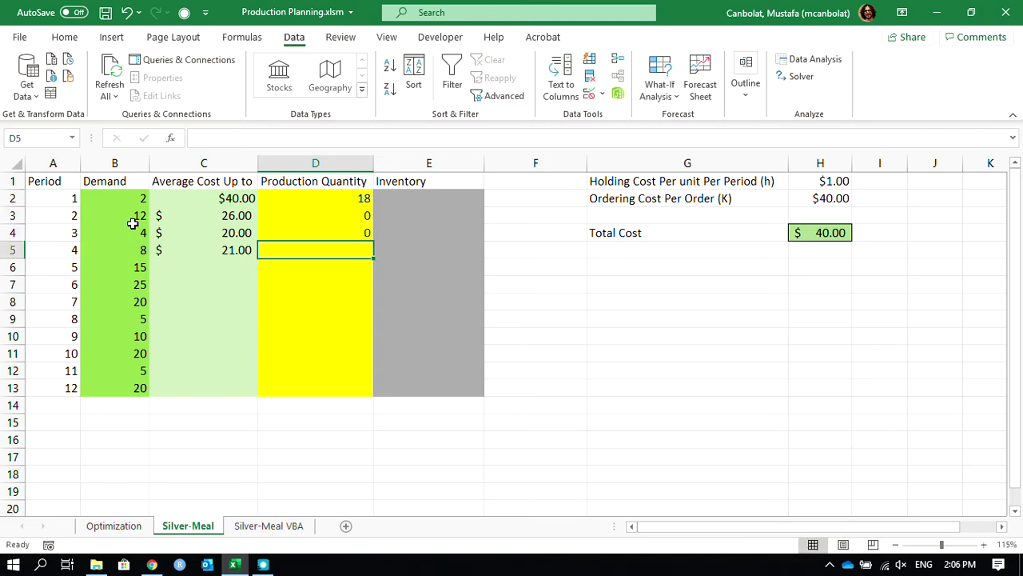
pyautogui.click(228, 250)
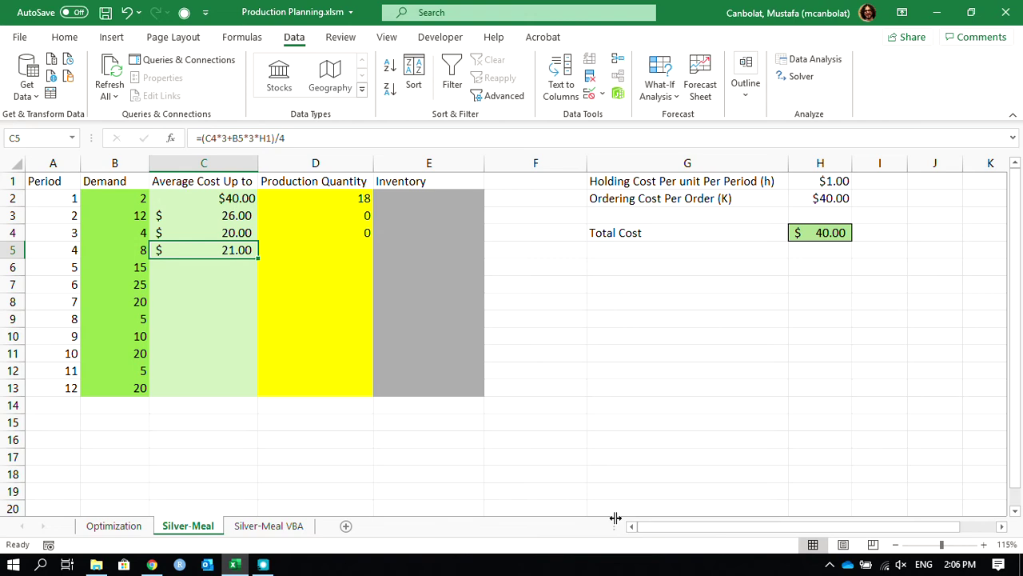
# Step: Restart period 4's average cost at 40 in C5 and check its demand of 8
pyautogui.press('BackSpace')
pyautogui.write('40')
pyautogui.press('Return')
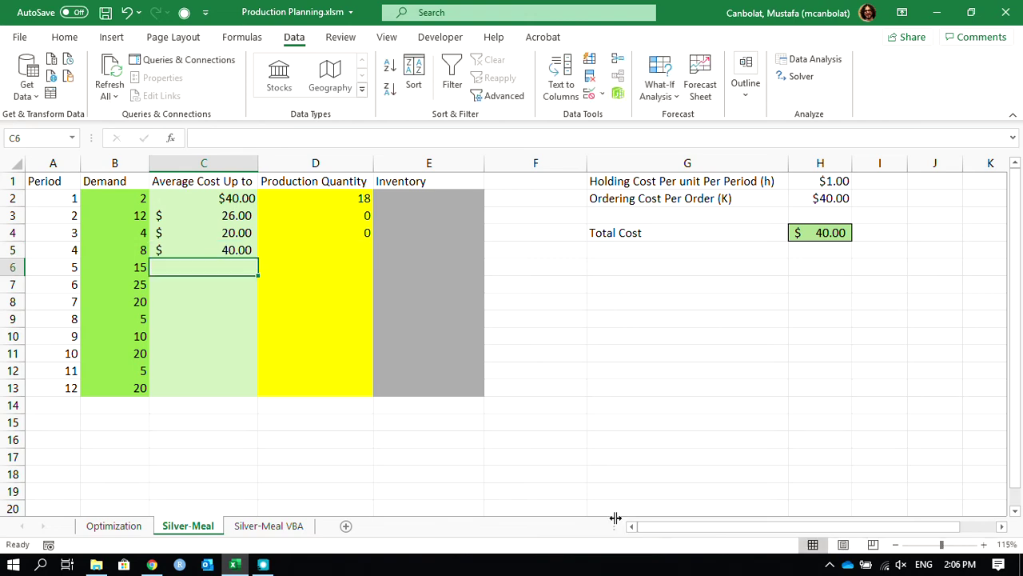
pyautogui.moveTo(110, 253); pyautogui.dragTo(346, 250)
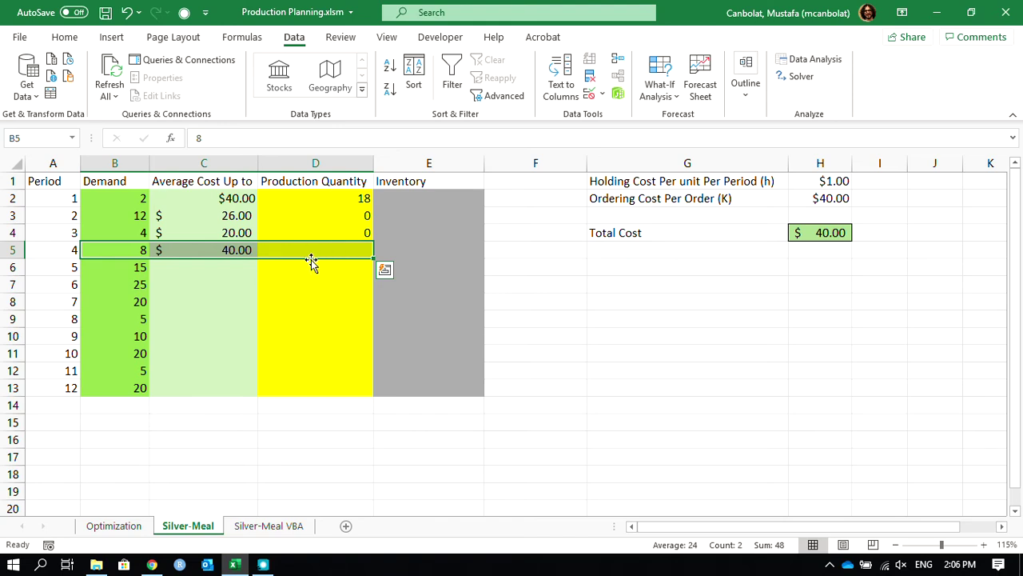
pyautogui.moveTo(51, 249); pyautogui.dragTo(441, 251)
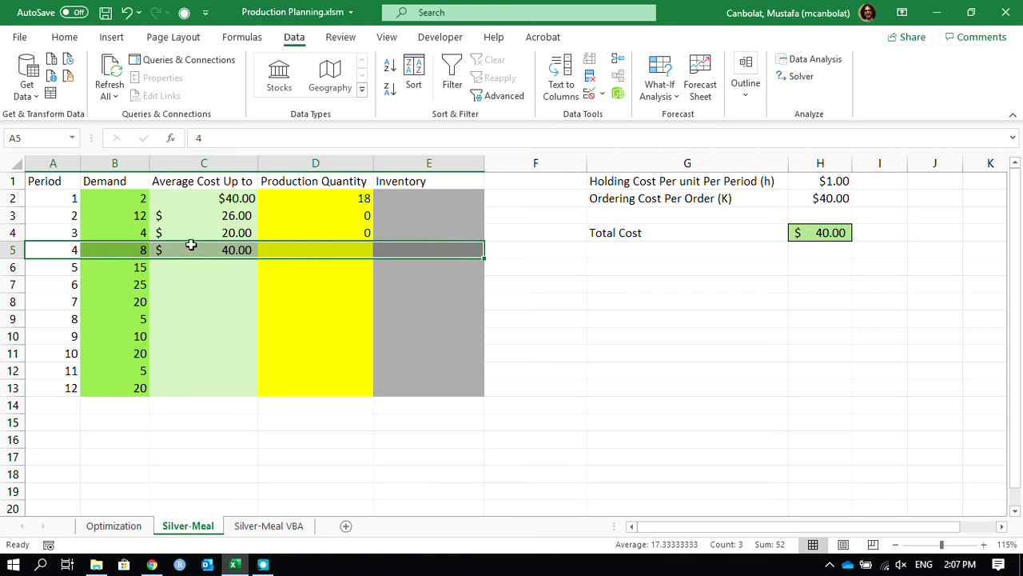
pyautogui.click(237, 249)
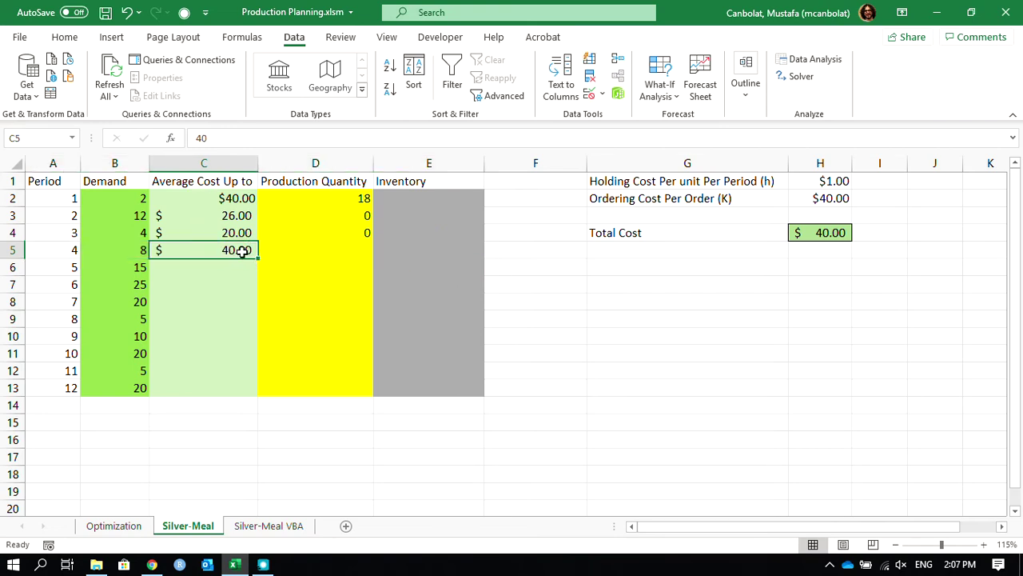
pyautogui.click(131, 250)
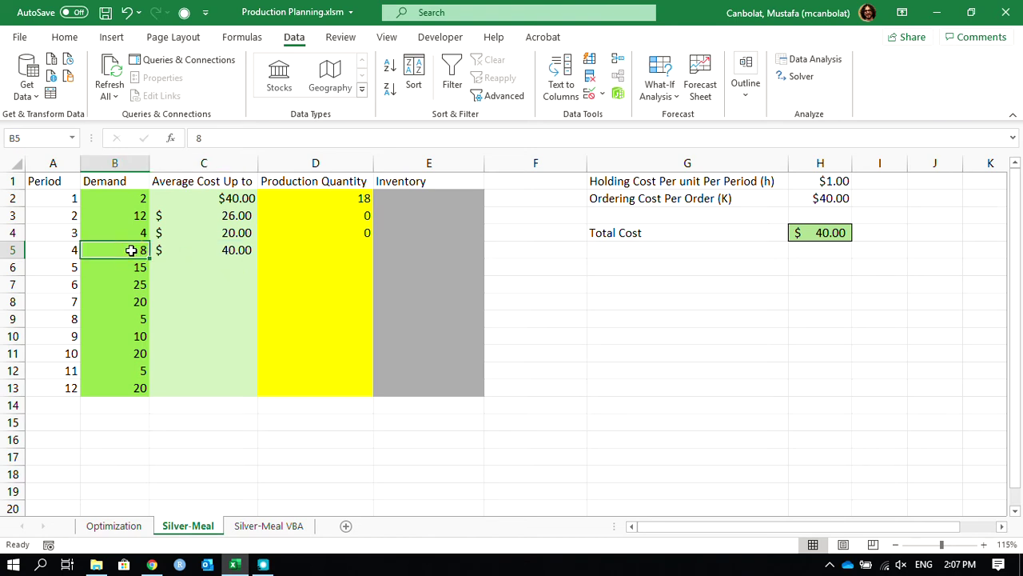
# Step: Review the demand and average-cost cells for periods 5–7, then begin C6's formula
pyautogui.moveTo(131, 267)
pyautogui.mouseDown()
pyautogui.moveTo(133, 251)
pyautogui.moveTo(133, 281)
pyautogui.moveTo(133, 251)
pyautogui.mouseUp()
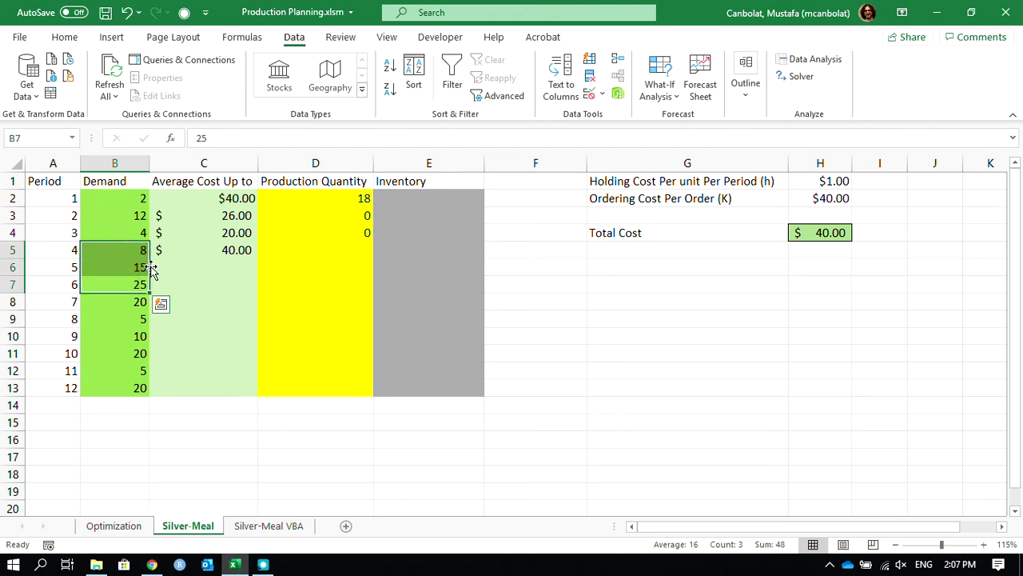
pyautogui.click(224, 269)
pyautogui.click(218, 284)
pyautogui.click(217, 303)
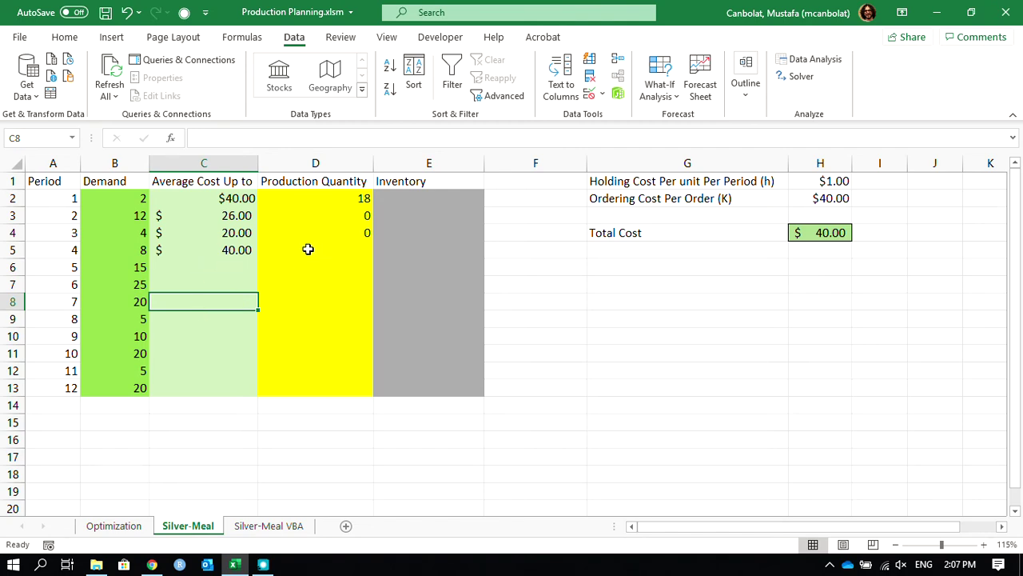
pyautogui.click(230, 250)
pyautogui.click(246, 264)
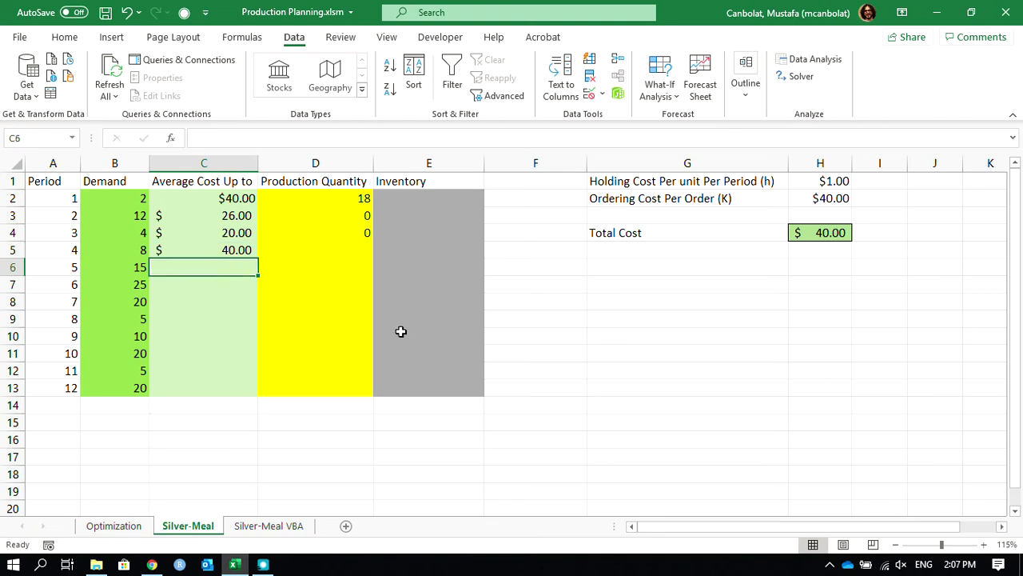
pyautogui.write('=')
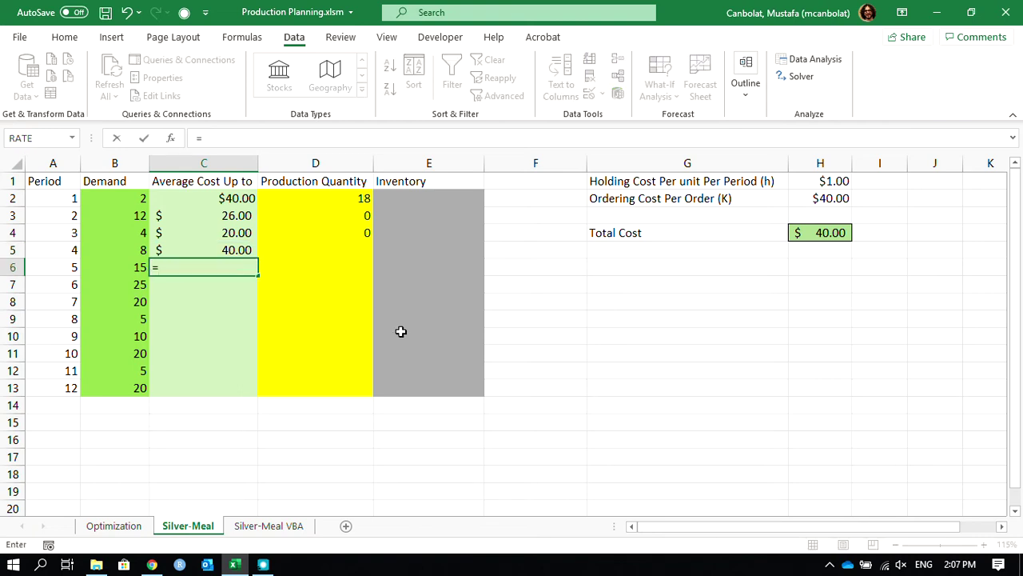
pyautogui.write('(')
# Step: Complete C6 as =(C5+B6*1*H1)/2, giving period 5 an average cost of $27.50
pyautogui.click(238, 250)
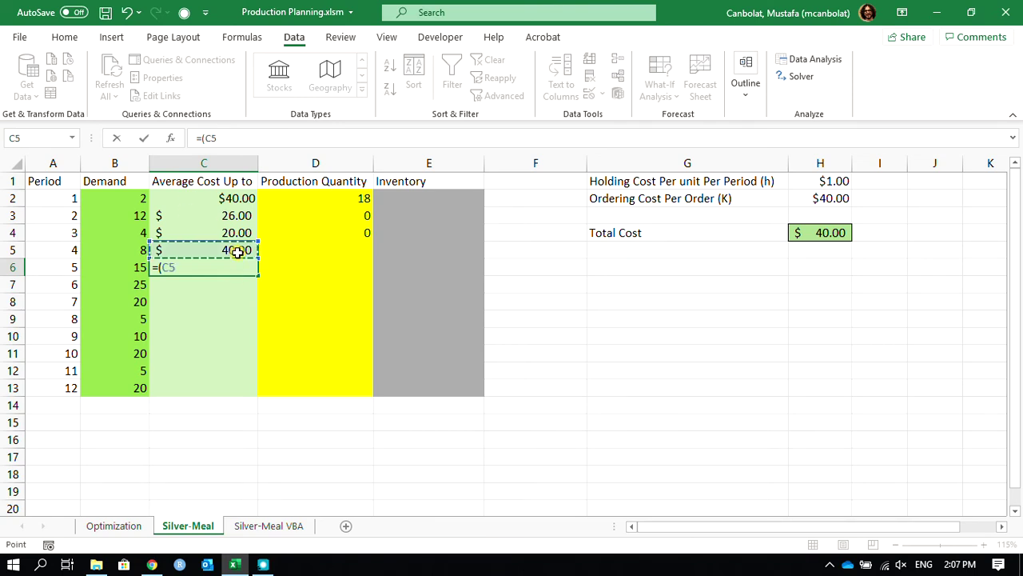
pyautogui.write('+')
pyautogui.click(128, 267)
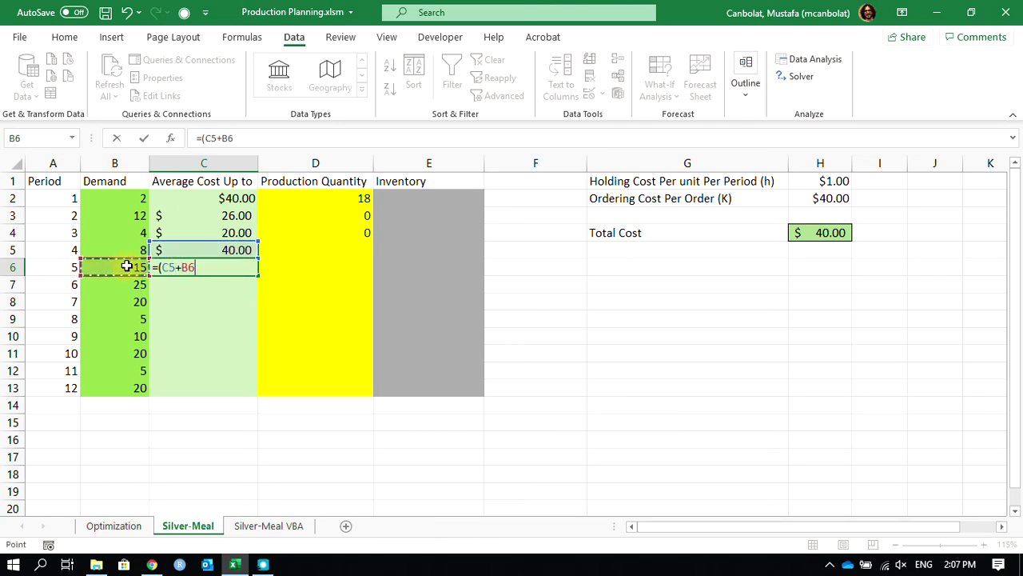
pyautogui.write('*')
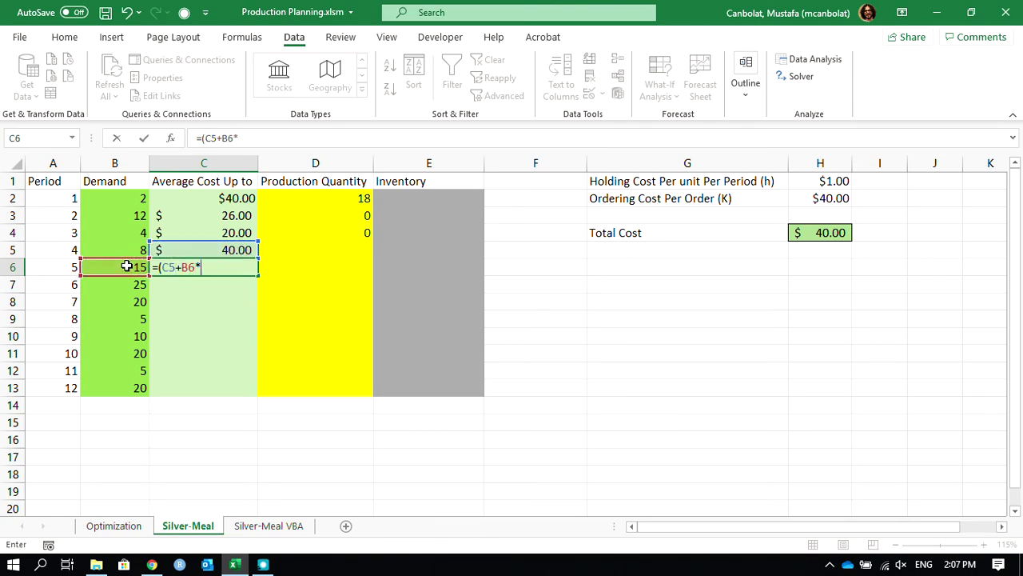
pyautogui.write('1)')
pyautogui.click(237, 265)
pyautogui.write('*')
pyautogui.click(839, 181)
pyautogui.click(251, 268)
pyautogui.write('/2')
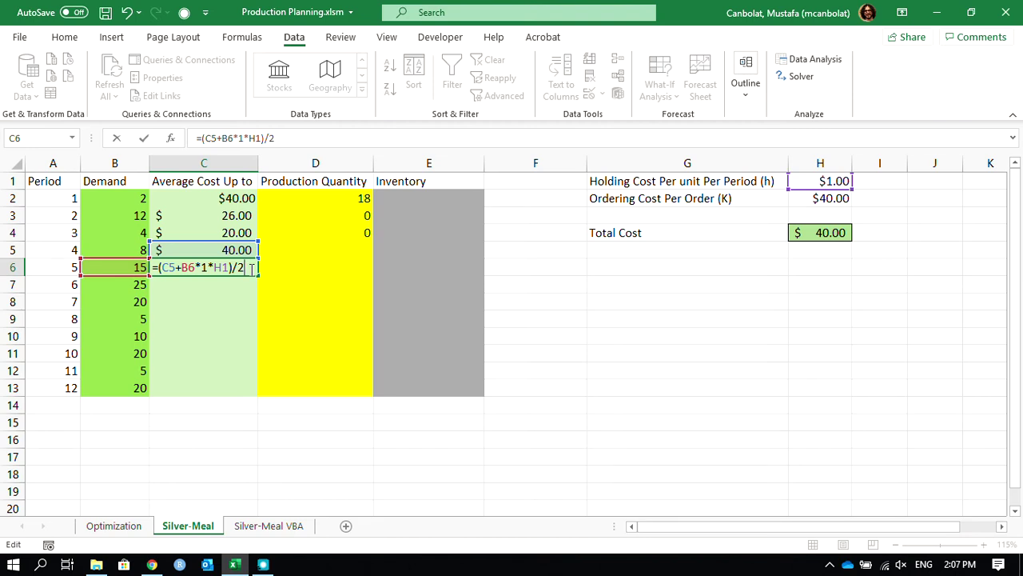
pyautogui.press('Return')
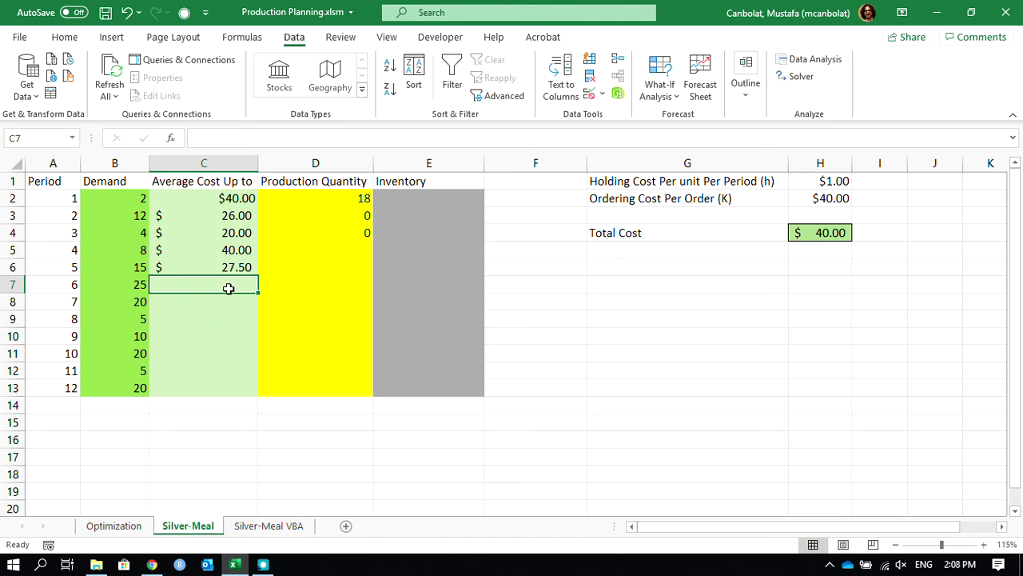
# Step: Enter =(C6*2+B7*2*H1)/3 in C7, giving period 6 an average cost of $35.00
pyautogui.write('=')
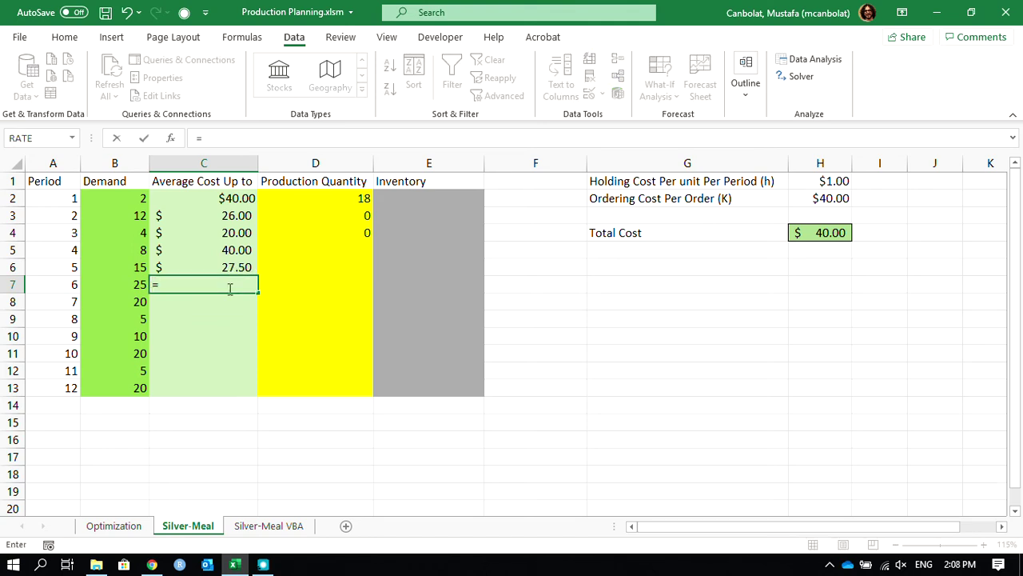
pyautogui.click(232, 266)
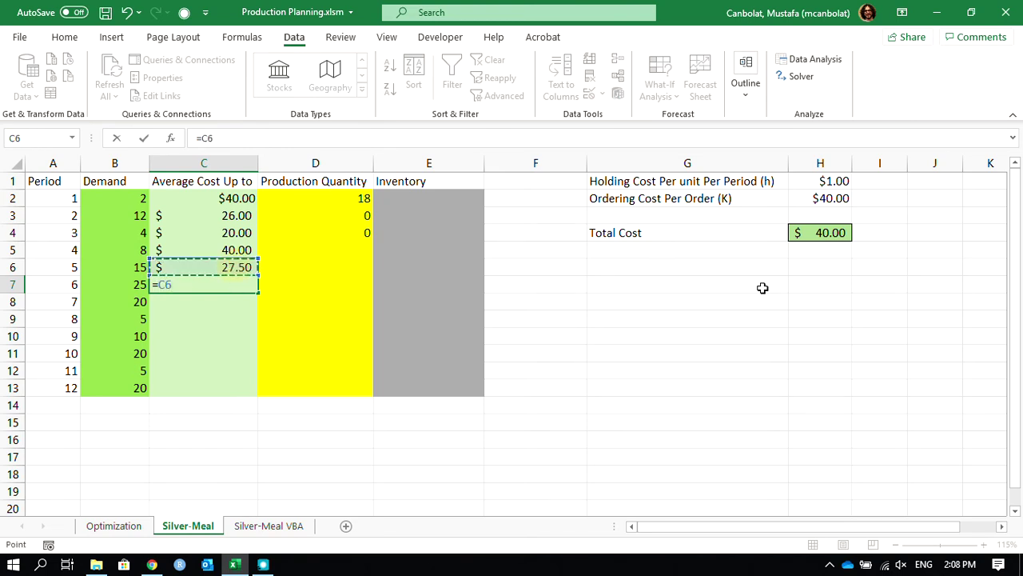
pyautogui.write('*2')
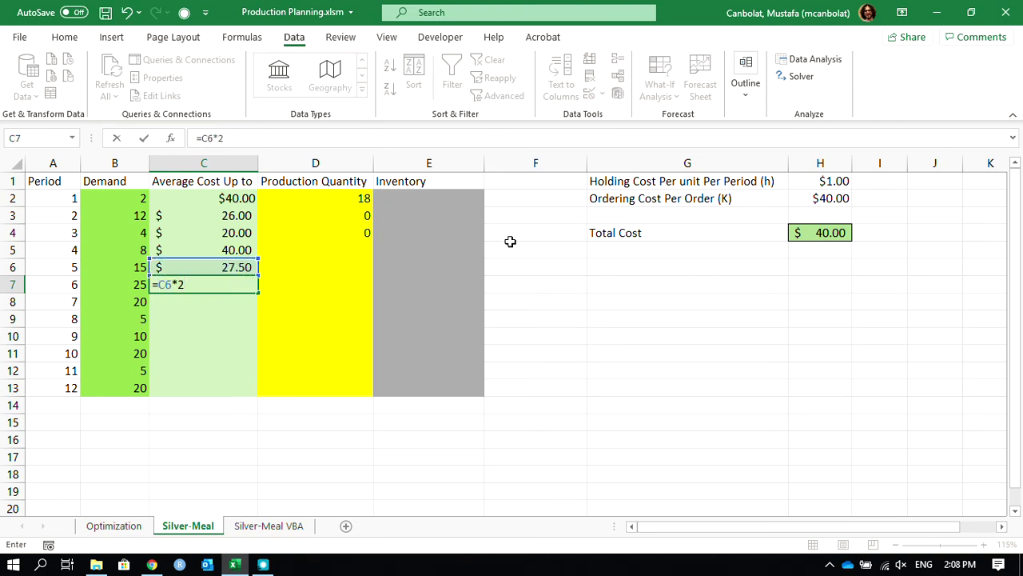
pyautogui.click(159, 284)
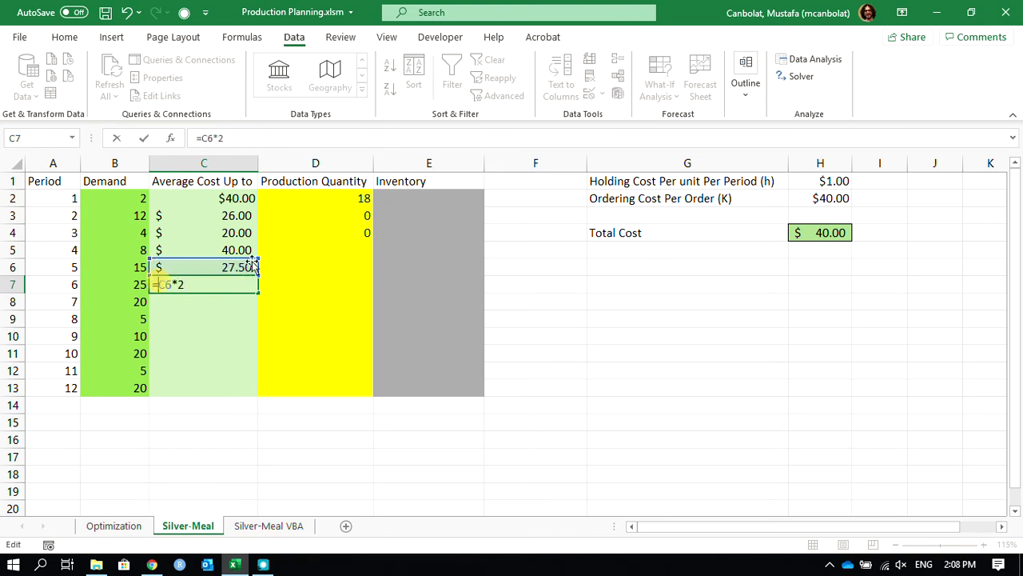
pyautogui.write('(')
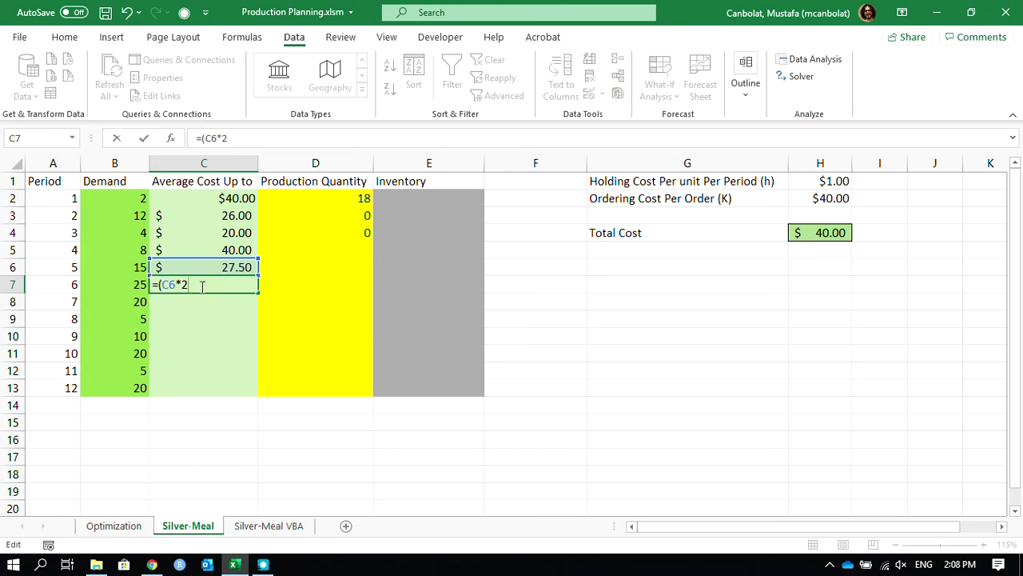
pyautogui.click(129, 286)
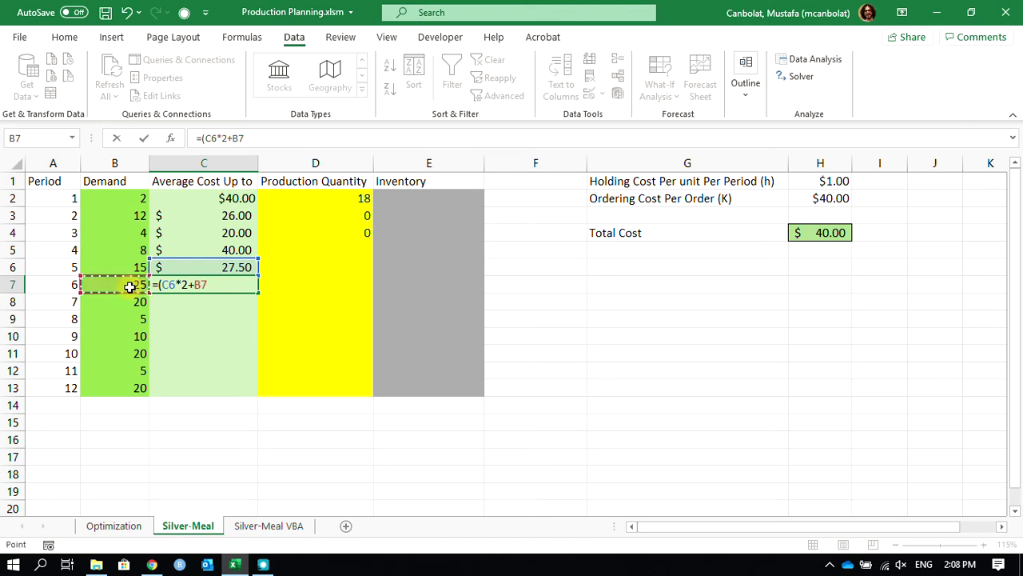
pyautogui.write('*2)/3')
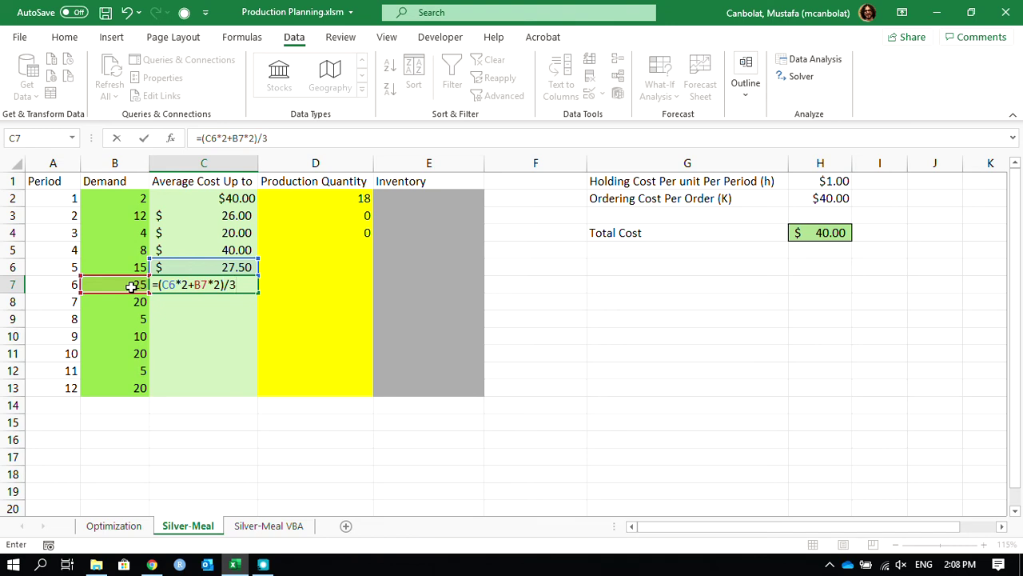
pyautogui.click(220, 284)
pyautogui.write('*"')
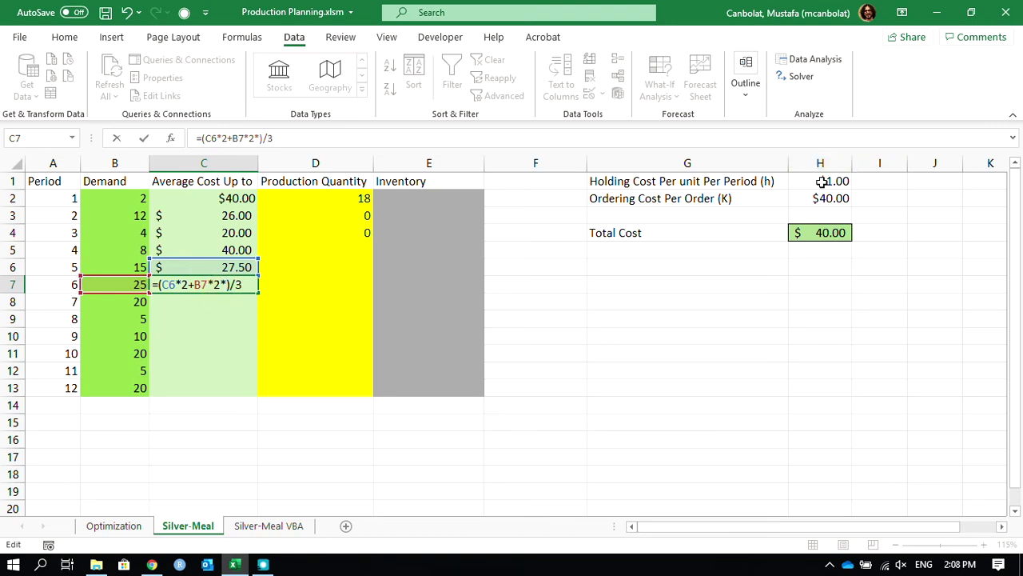
pyautogui.write('1')
pyautogui.press('BackSpace')
pyautogui.click(826, 182)
pyautogui.press('Return')
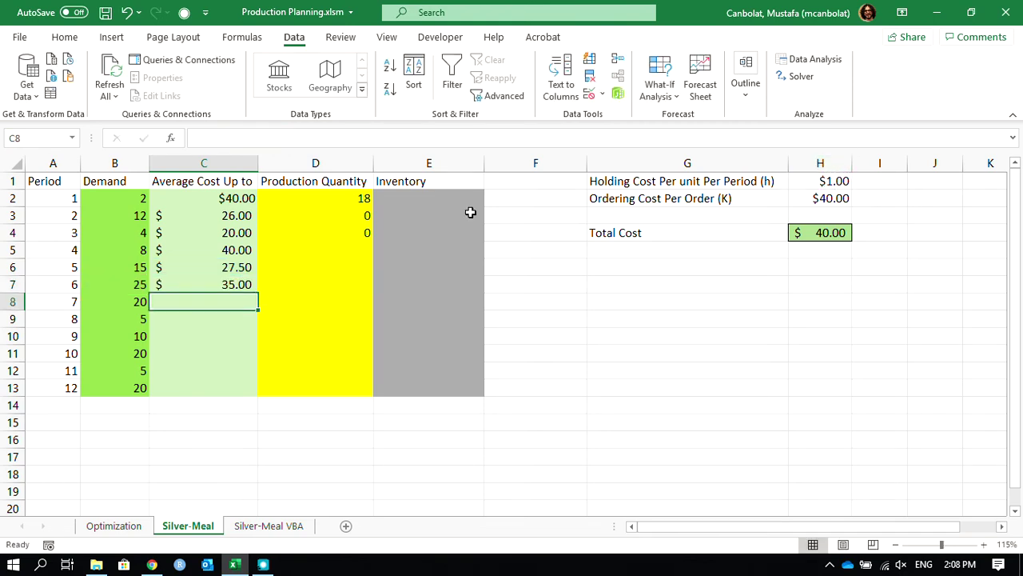
pyautogui.click(227, 285)
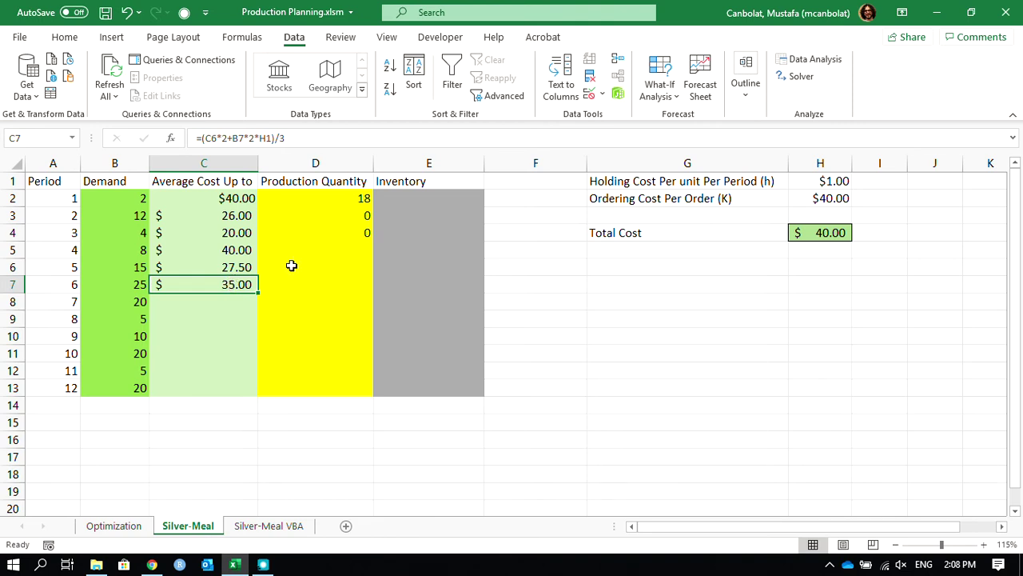
pyautogui.moveTo(146, 249); pyautogui.dragTo(140, 260)
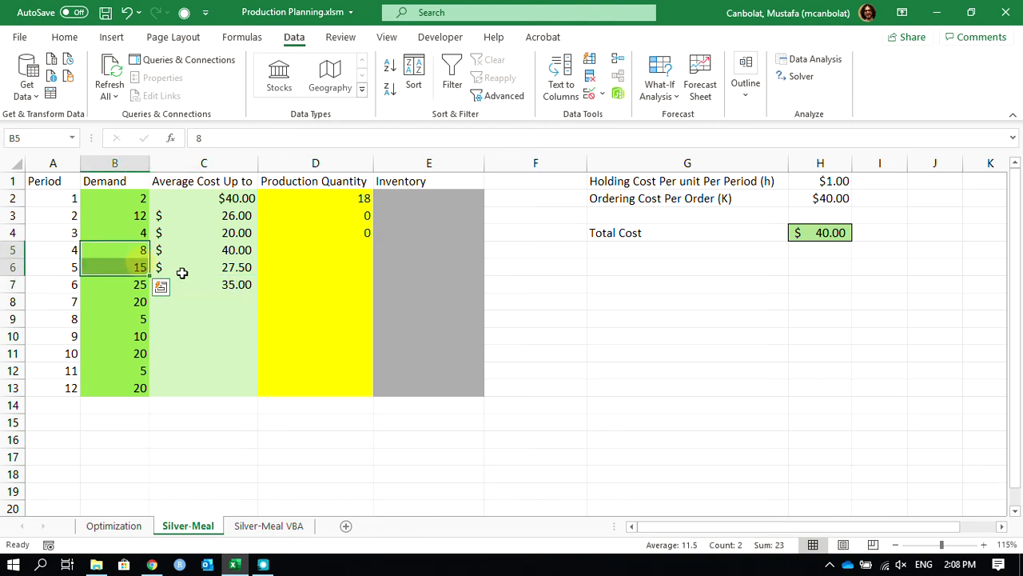
pyautogui.click(326, 254)
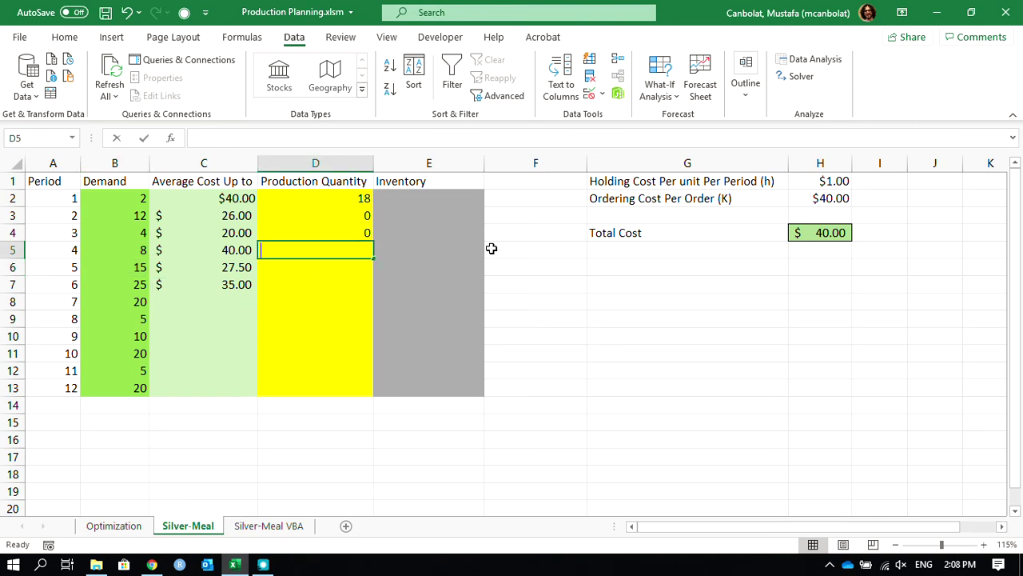
pyautogui.write('23')
pyautogui.press('Return')
pyautogui.write('0')
pyautogui.press('Return')
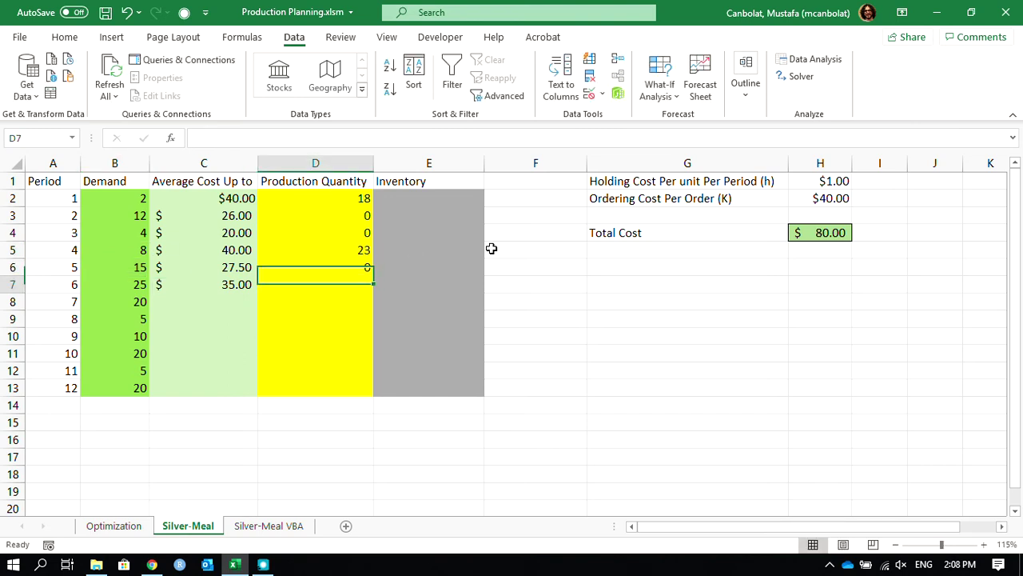
pyautogui.click(215, 283)
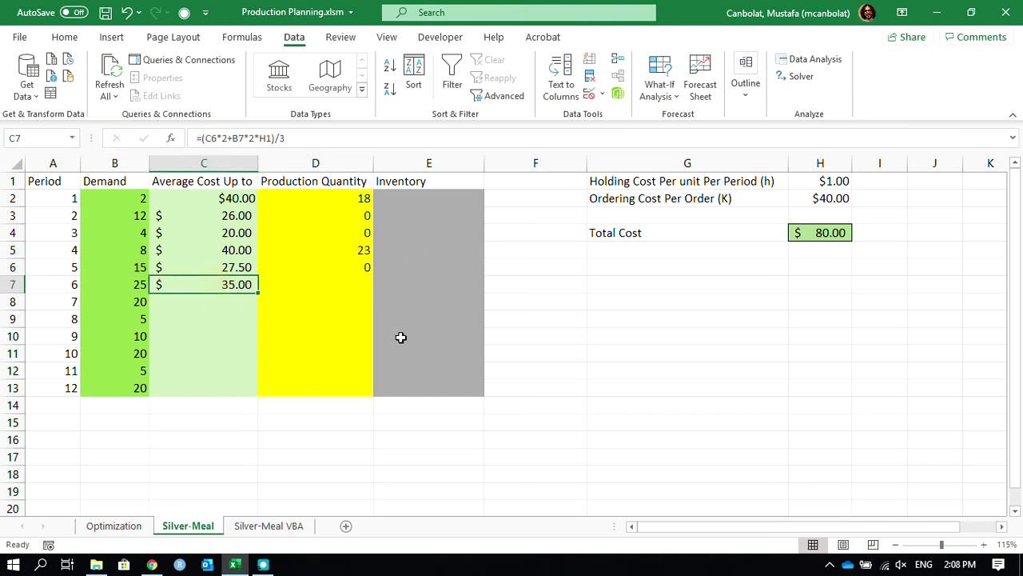
pyautogui.write('40')
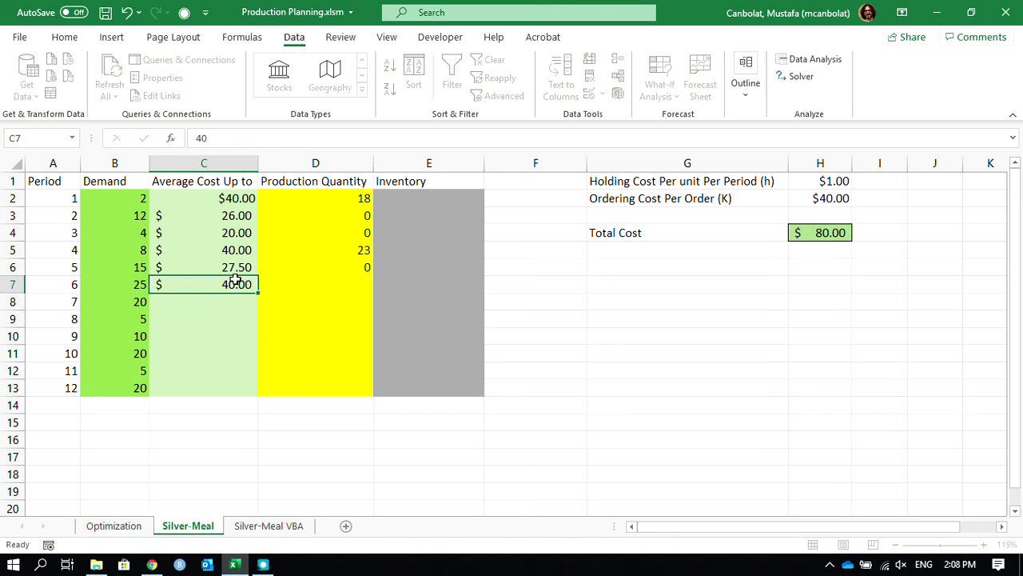
pyautogui.press('Return')
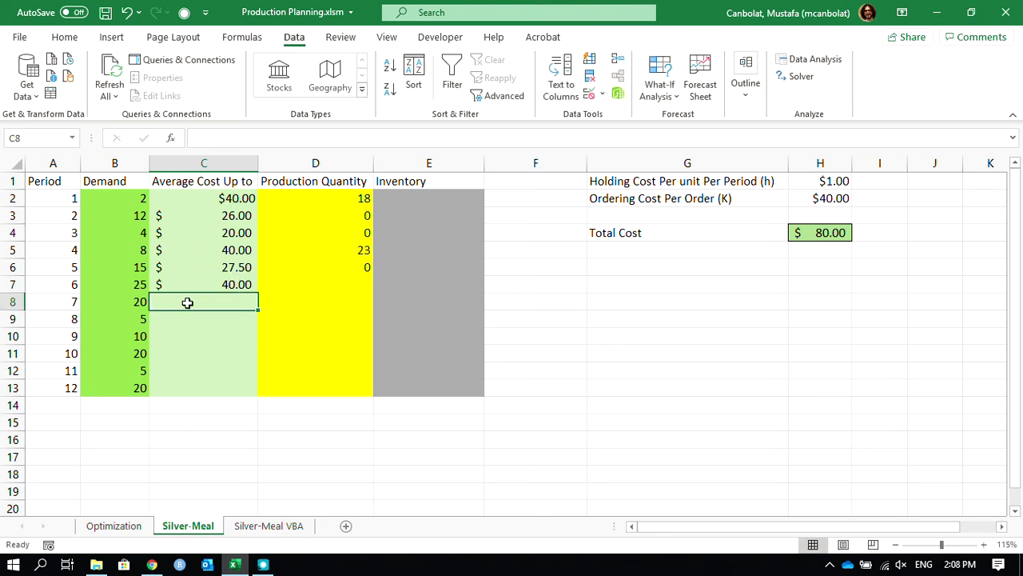
pyautogui.moveTo(184, 293); pyautogui.dragTo(139, 286)
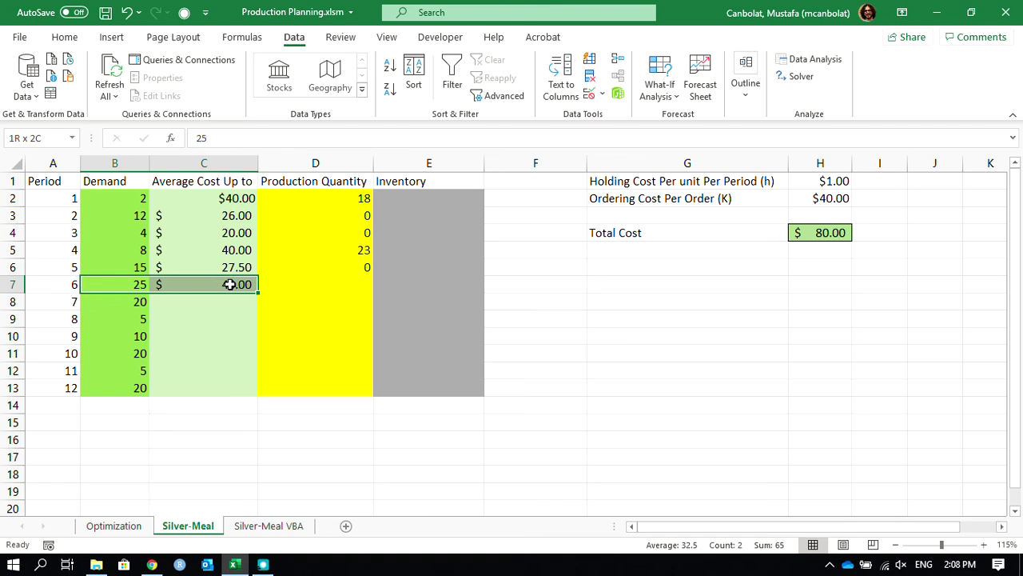
pyautogui.click(341, 283)
pyautogui.click(225, 302)
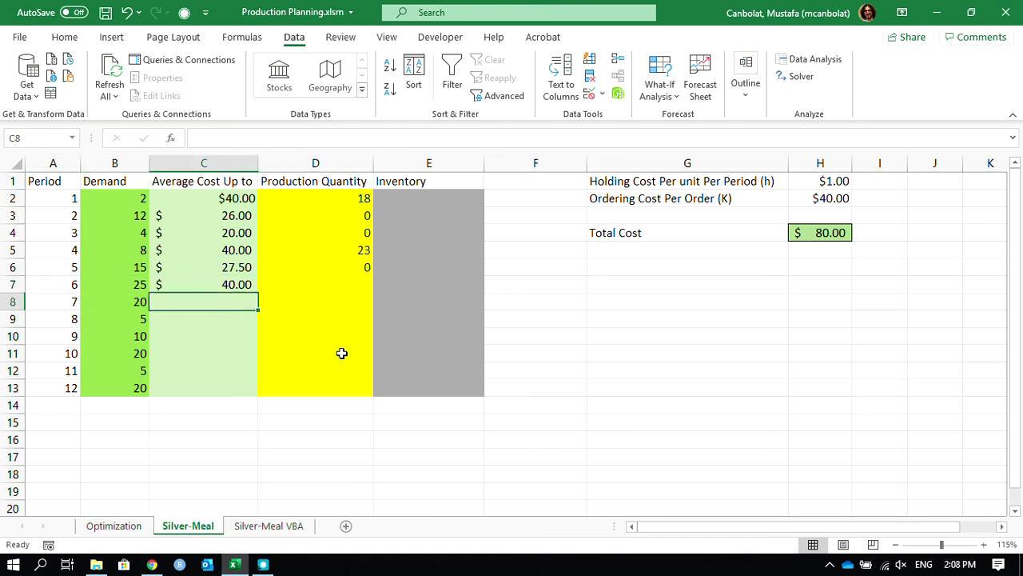
# Step: Enter =(C7+B8*1*H1)/2 in C8, giving period 7 an average cost of $30.00
pyautogui.write('=')
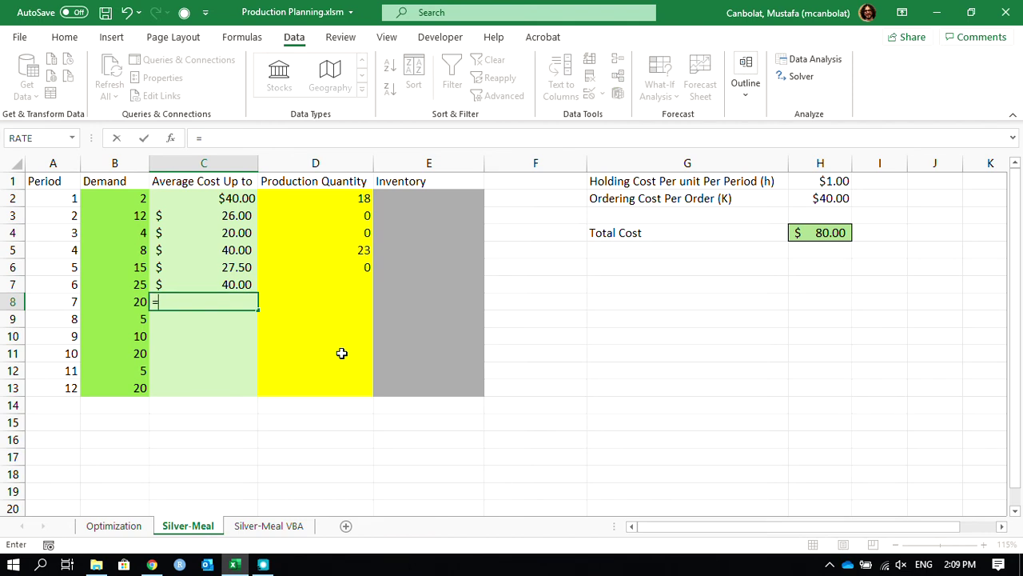
pyautogui.write('(')
pyautogui.press('Up')
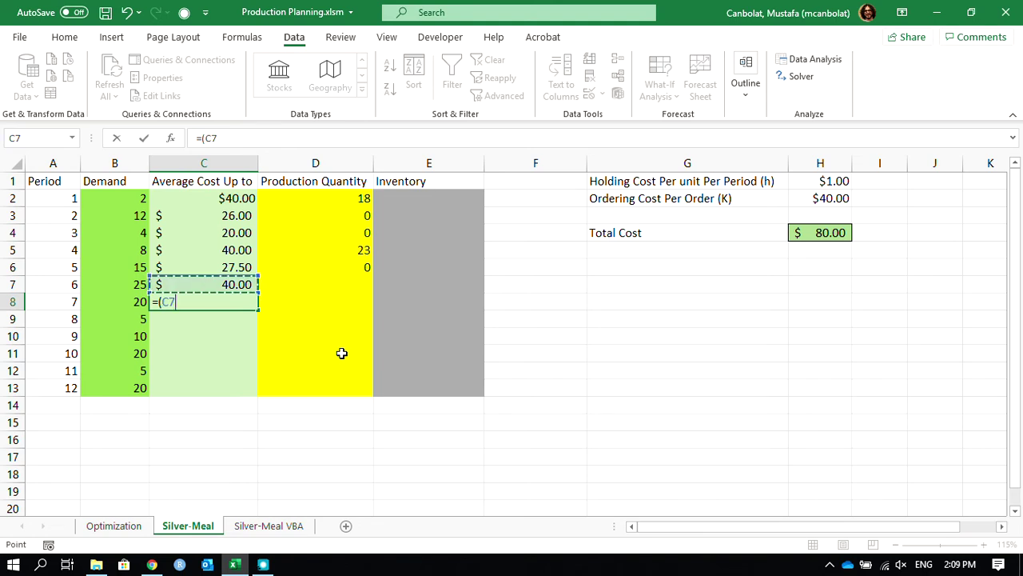
pyautogui.write('+')
pyautogui.click(124, 301)
pyautogui.write('*1*')
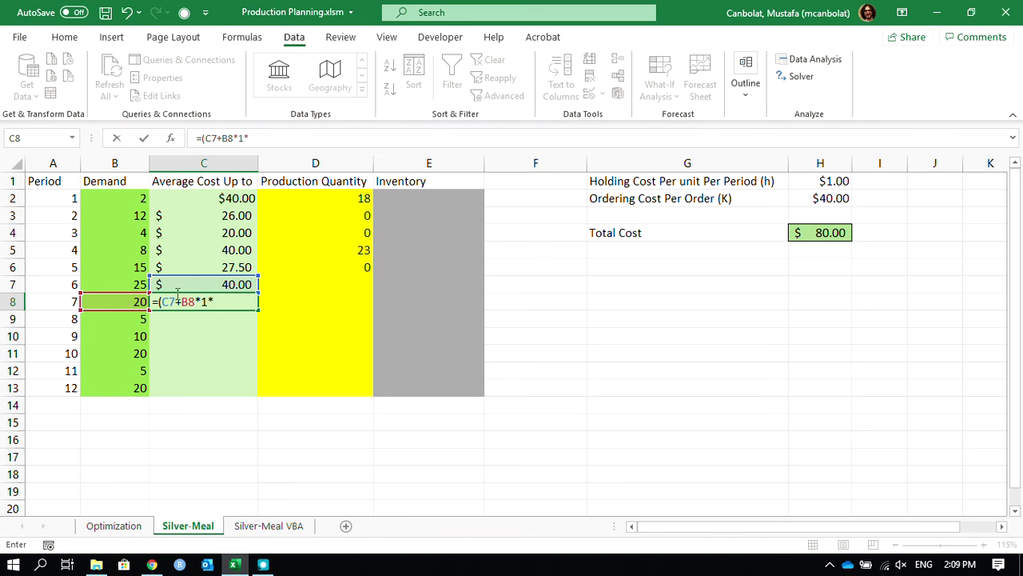
pyautogui.click(817, 177)
pyautogui.write(')/2')
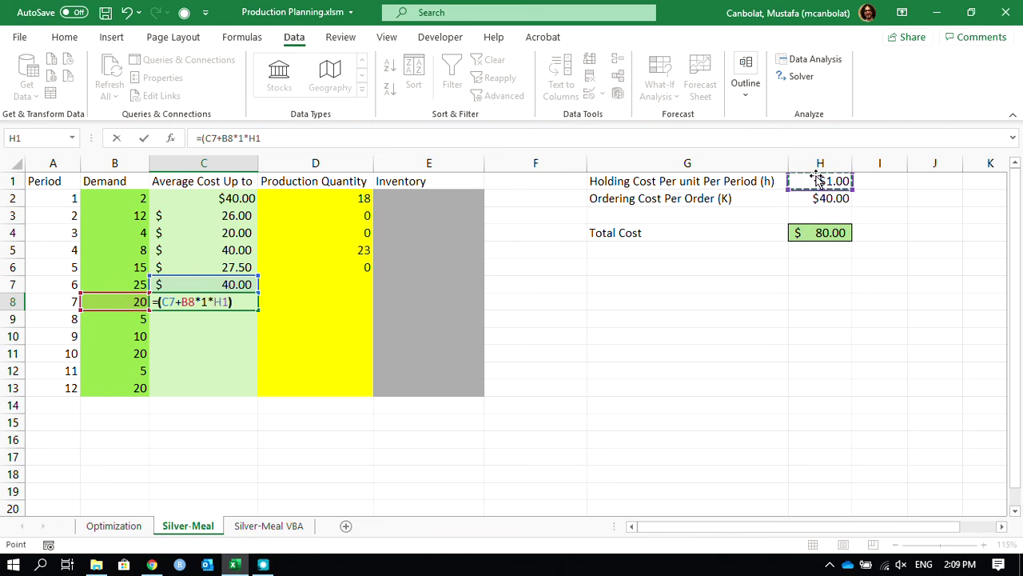
pyautogui.press('Return')
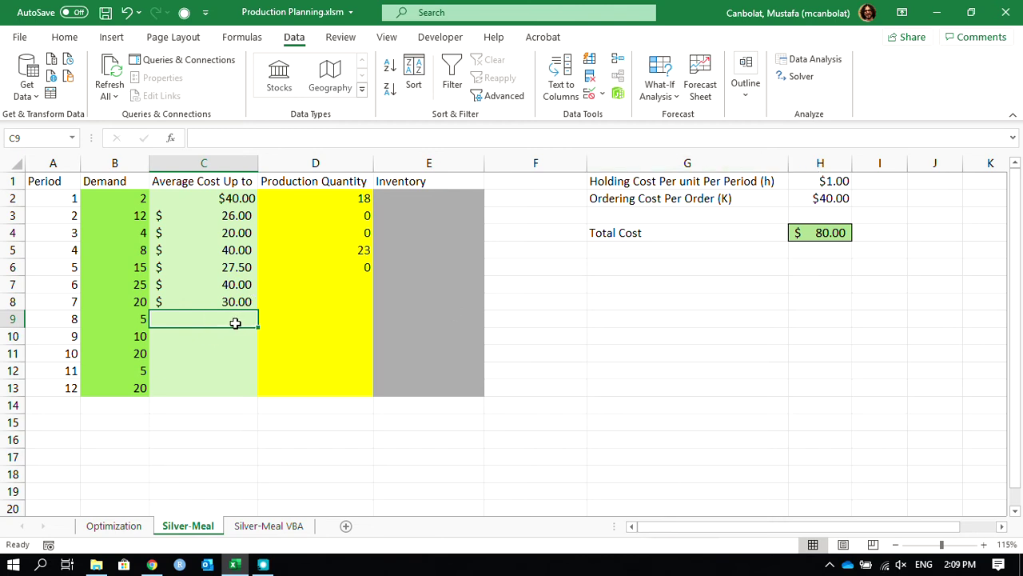
# Step: Enter =(C8*2+B9*2*1)/3 in C9, correcting the multiplier 3 to 2, for $23.33
pyautogui.write('=')
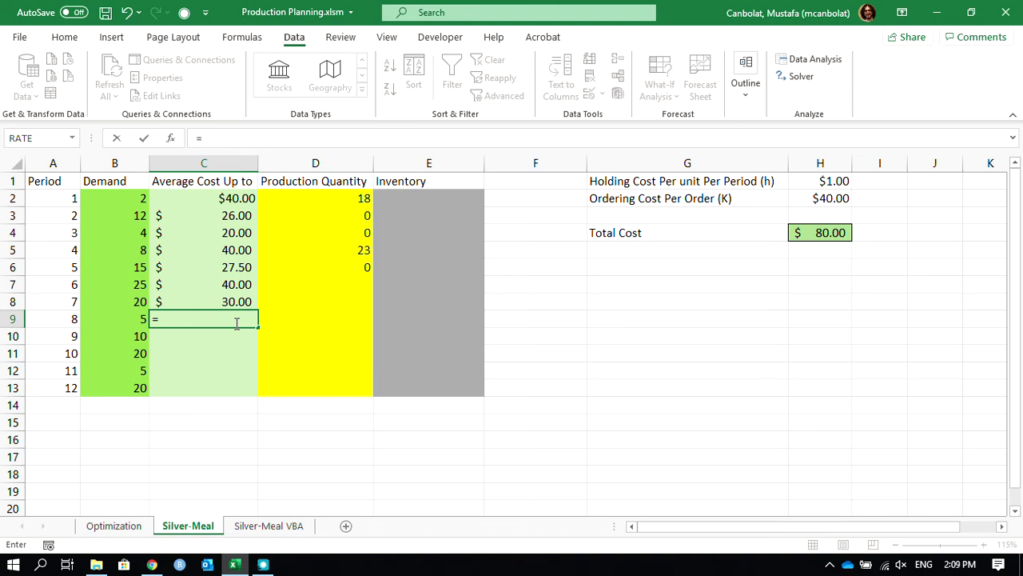
pyautogui.write('(')
pyautogui.press('Up')
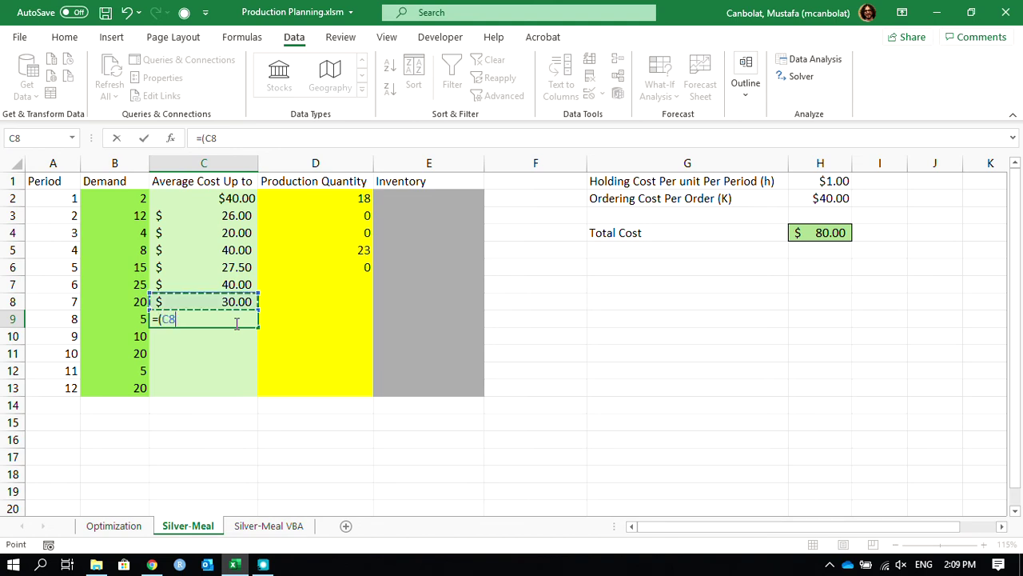
pyautogui.write('*2+')
pyautogui.click(125, 319)
pyautogui.write('*')
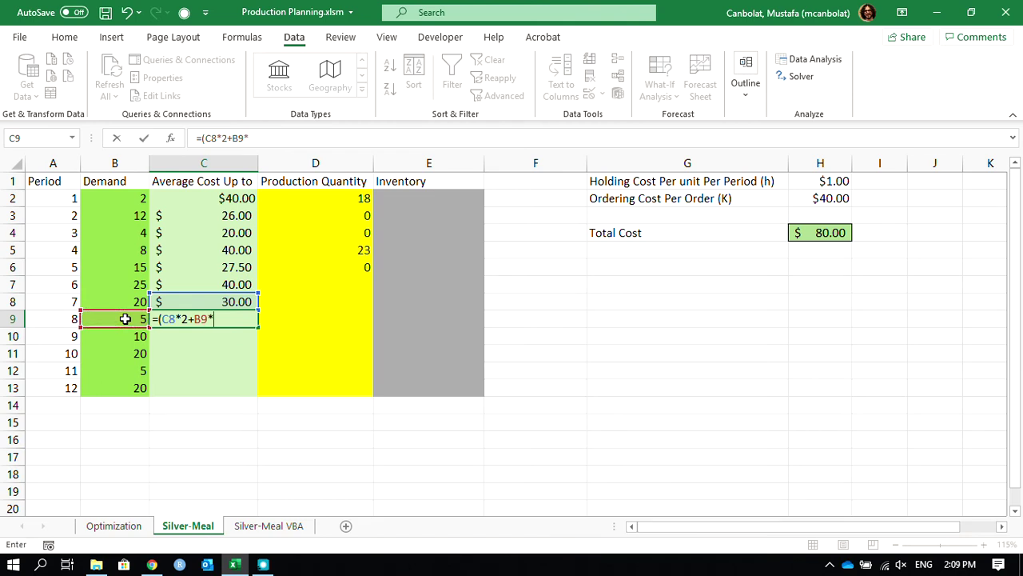
pyautogui.write('3*1)/3')
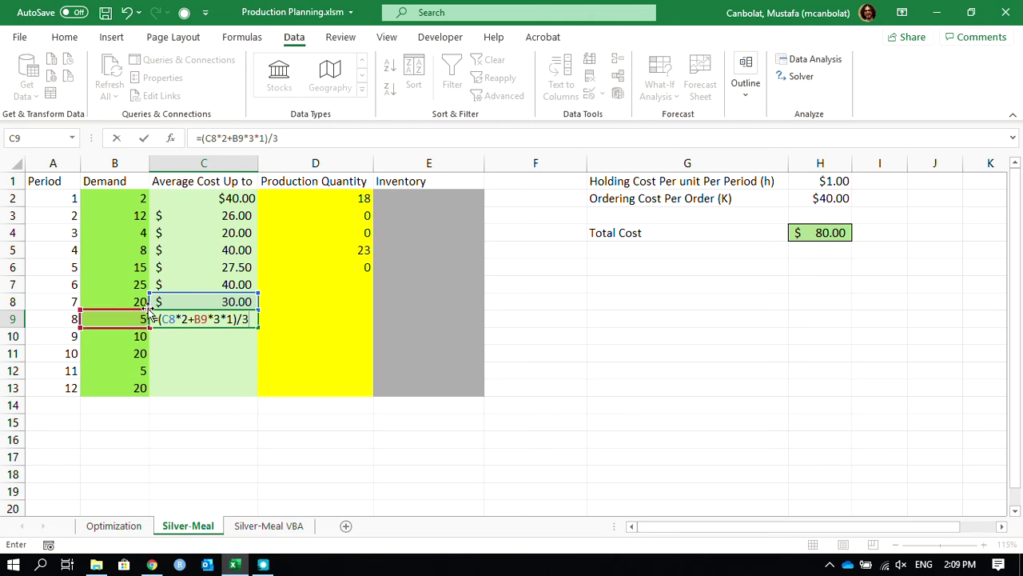
pyautogui.click(216, 317)
pyautogui.press('Delete')
pyautogui.write('2')
pyautogui.press('Return')
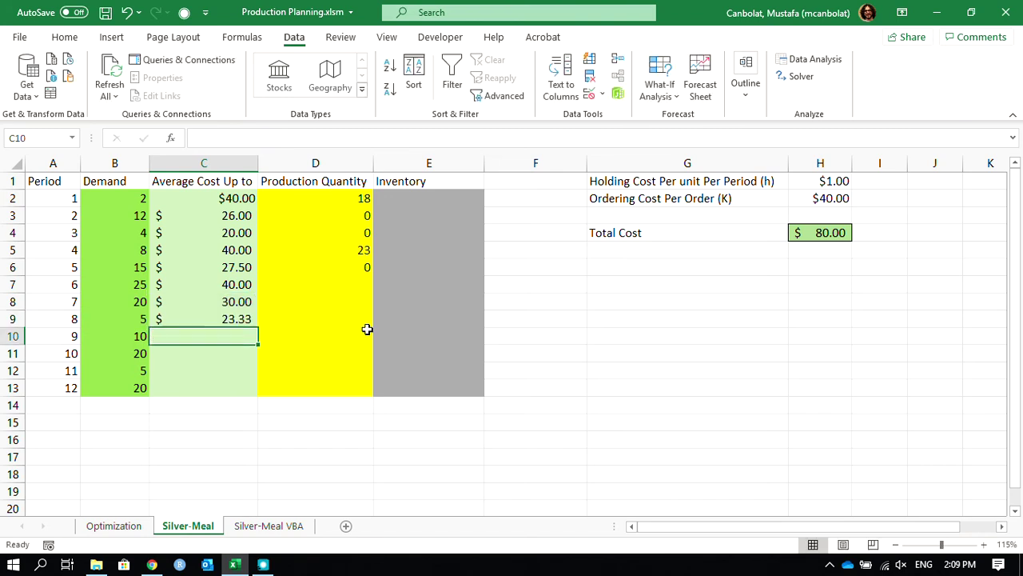
# Step: Enter =(C9*3+B10*3*1)/4 in C10 for $25.00, then select B7:B9 to check demand total
pyautogui.click(236, 320)
pyautogui.write('=')
pyautogui.press('Up')
pyautogui.write('*3')
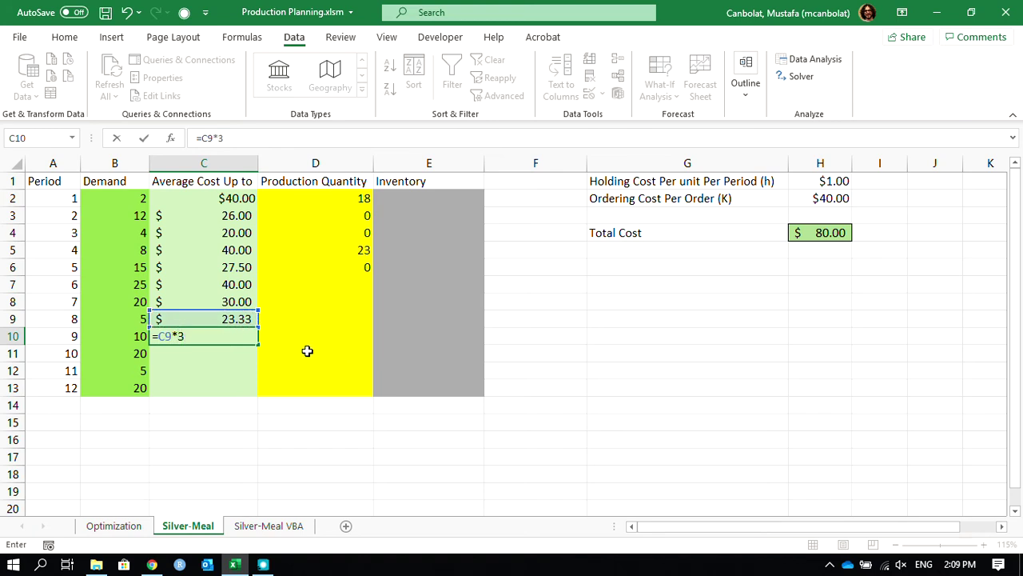
pyautogui.click(158, 336)
pyautogui.write('(')
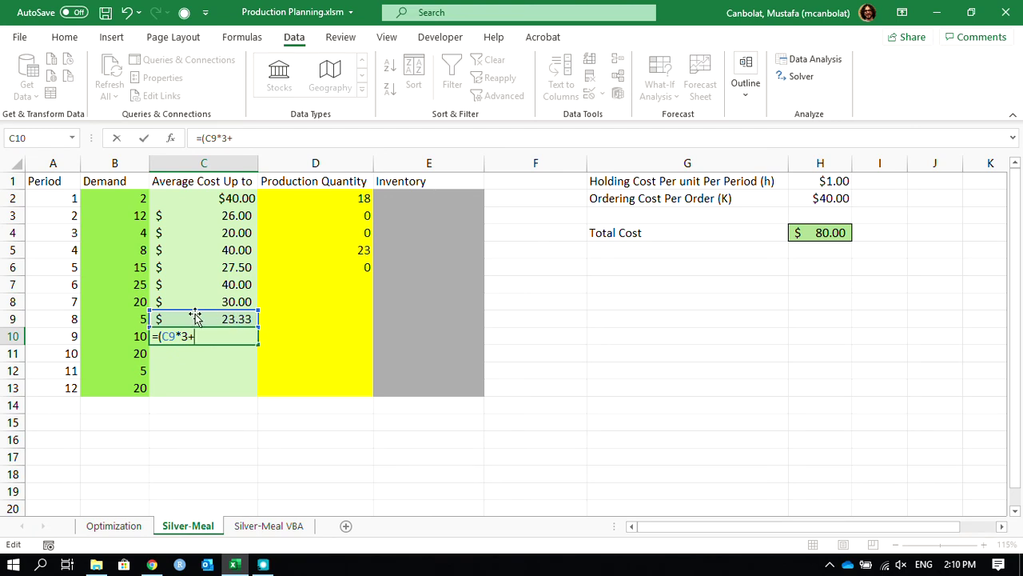
pyautogui.click(118, 336)
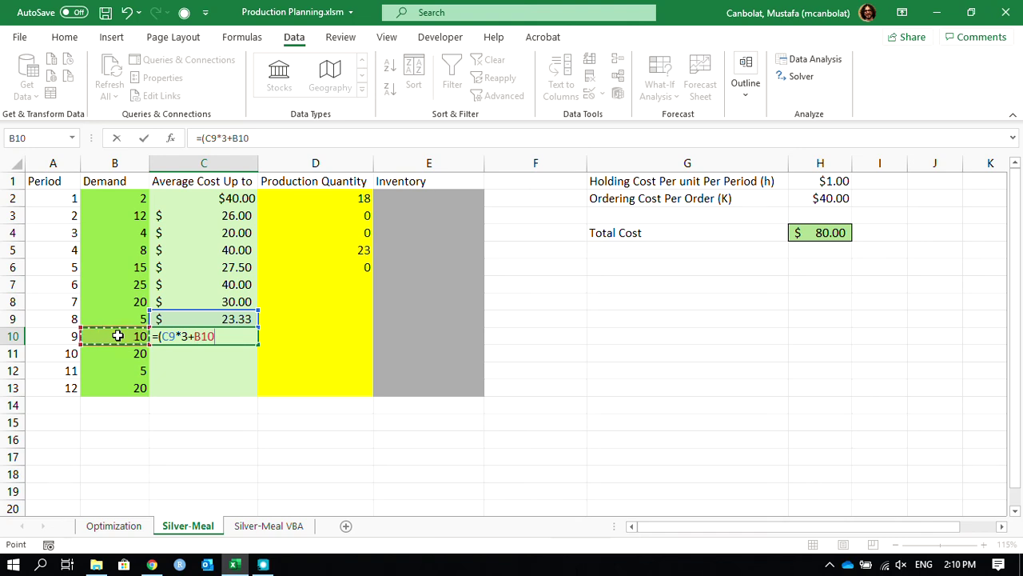
pyautogui.write('*')
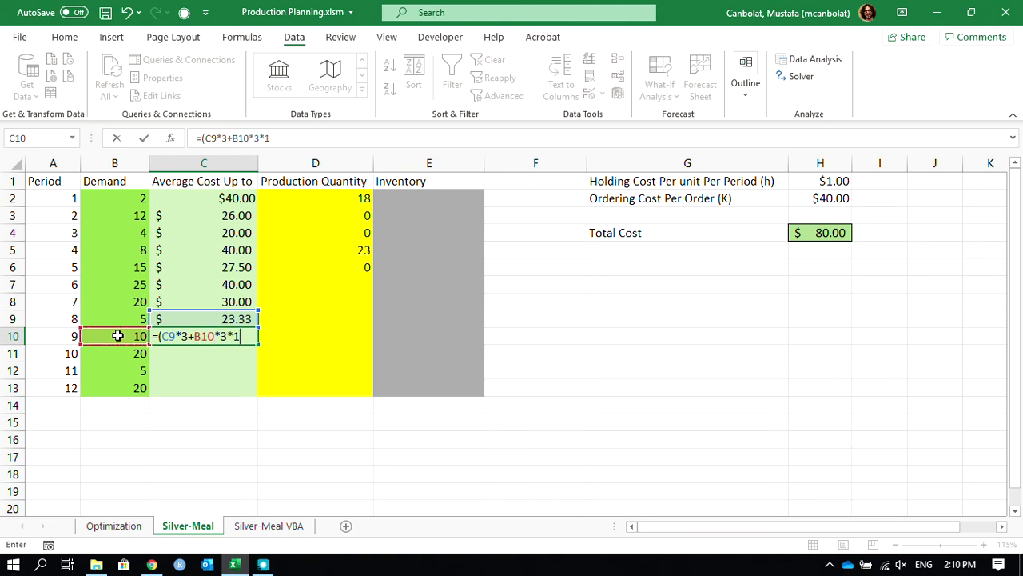
pyautogui.write('3*1)/4')
pyautogui.press('Return')
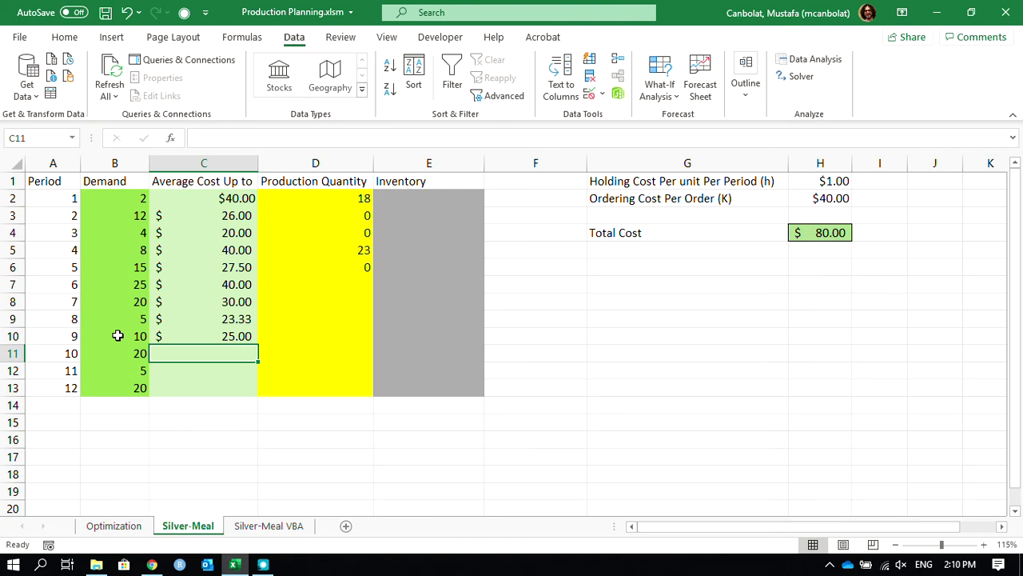
pyautogui.press('Up')
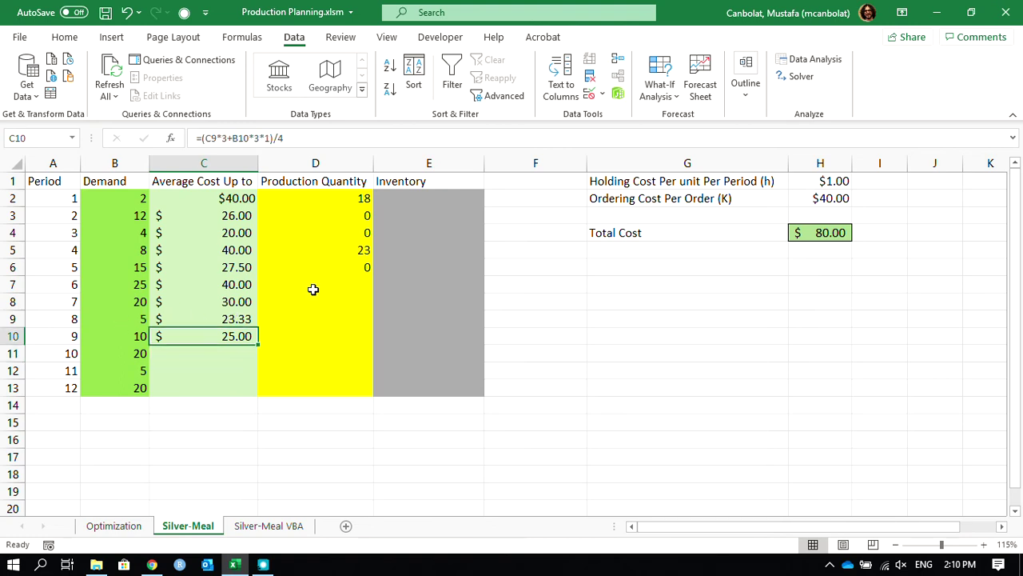
pyautogui.moveTo(121, 284); pyautogui.dragTo(126, 320)
# Step: Enter production quantities 50, 0 and 0 for periods 6–8
pyautogui.click(317, 286)
pyautogui.write('50')
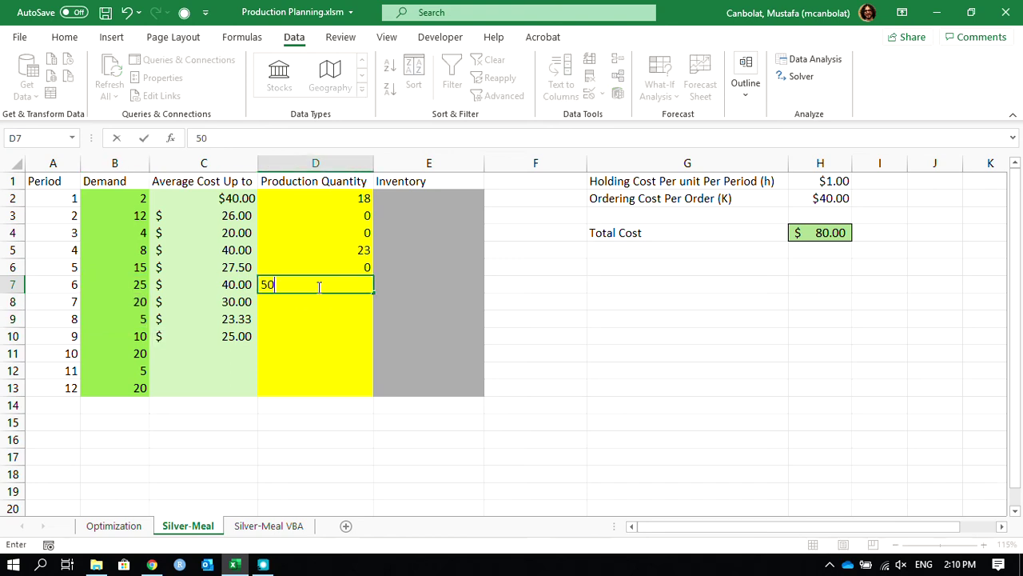
pyautogui.press('Return')
pyautogui.write('0')
pyautogui.press('Return')
pyautogui.write('0')
pyautogui.press('Return')
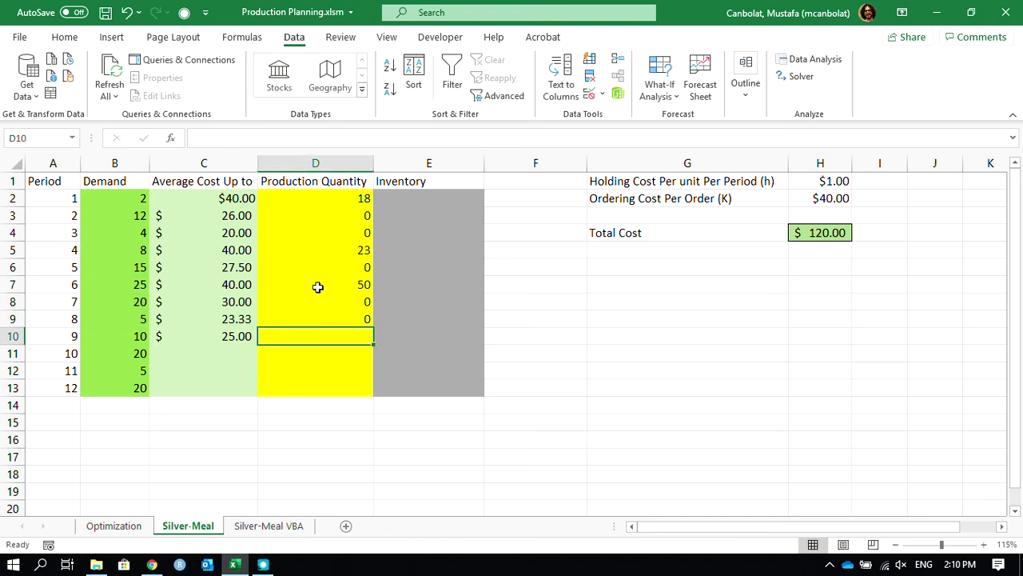
# Step: Overwrite period 9's average cost in C10 with 40
pyautogui.press('Left')
pyautogui.press('Left')
pyautogui.press('Right')
pyautogui.write('40')
pyautogui.press('Return')
pyautogui.press('Up')
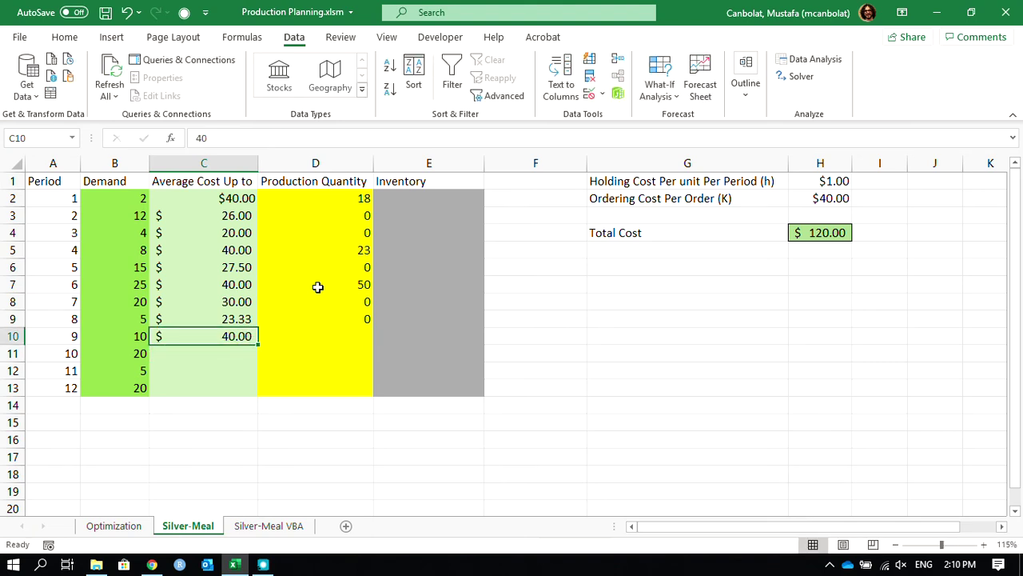
# Step: Enter =(C10+B11*1*1)/2 in C11, giving period 10's average cost of $30.00
pyautogui.press('Down')
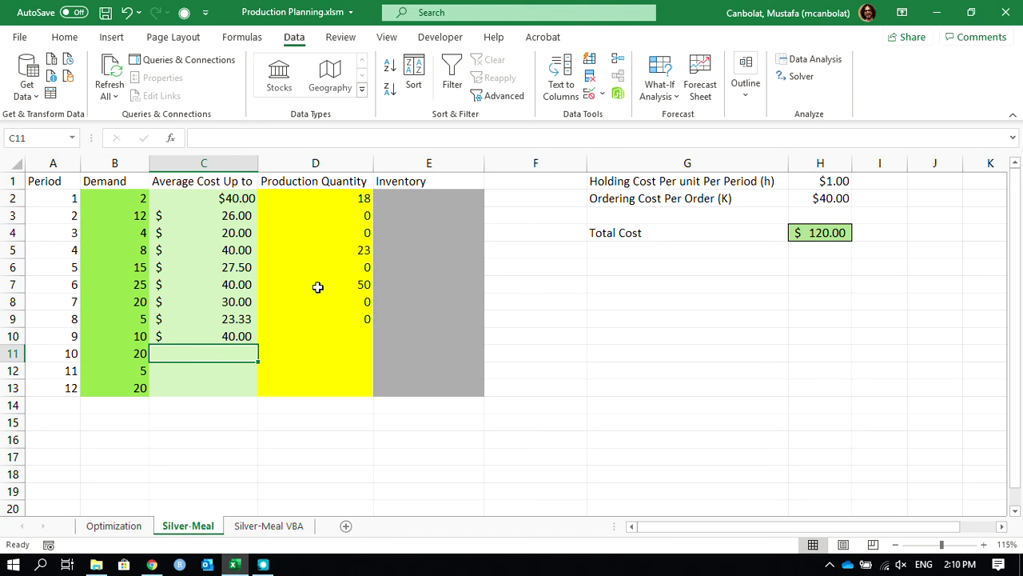
pyautogui.write('=(')
pyautogui.press('Up')
pyautogui.write('+')
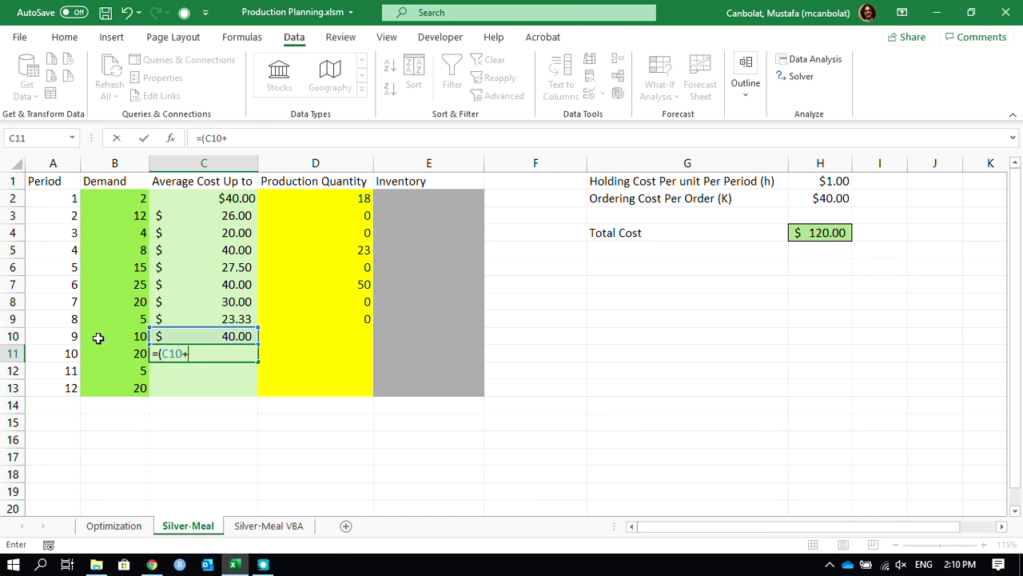
pyautogui.click(132, 356)
pyautogui.write('*')
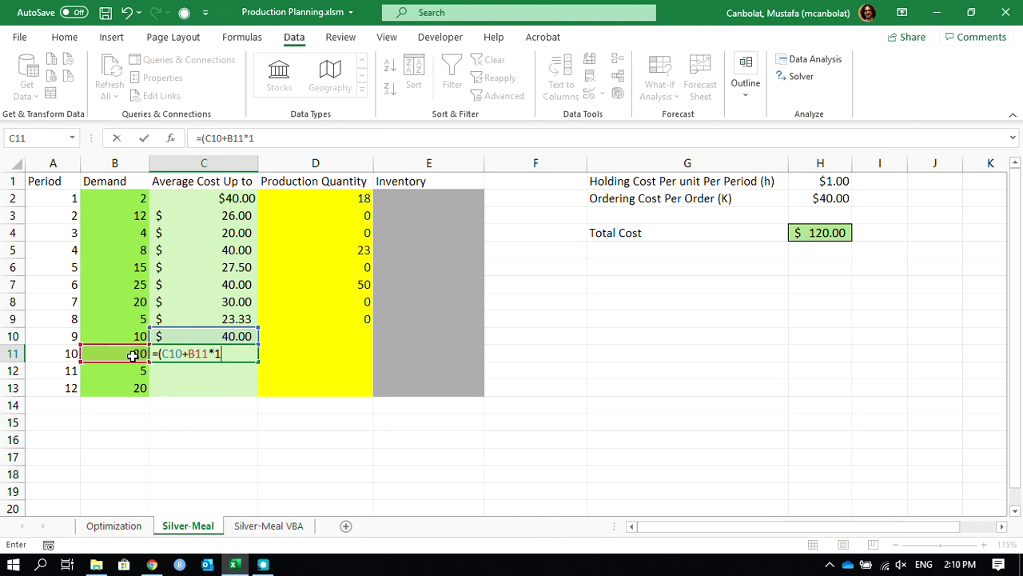
pyautogui.write('1*1)/2')
pyautogui.press('Return')
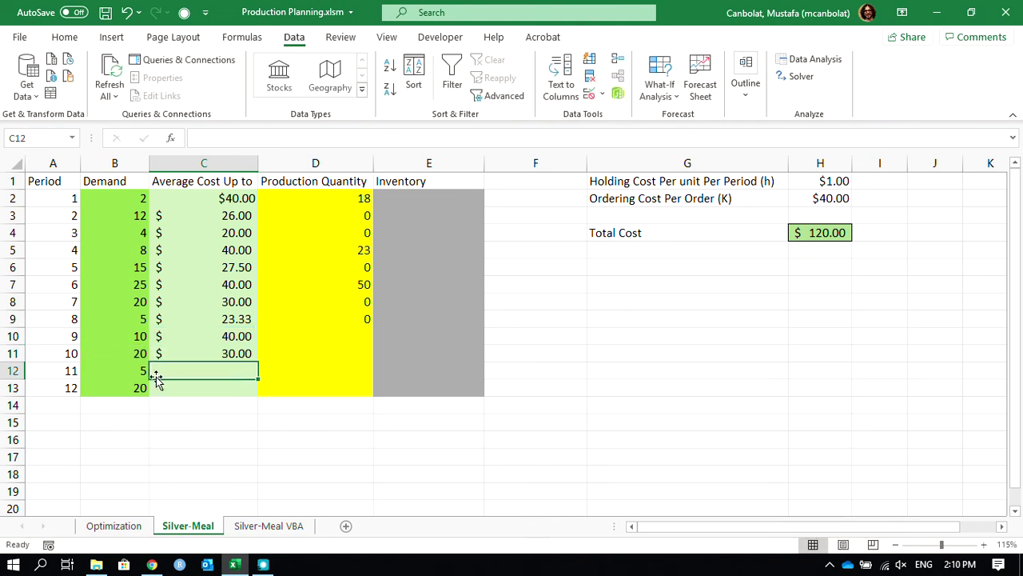
pyautogui.click(211, 348)
# Step: Enter =(C11*2+B12*2*1)/3 in C12, giving period 11's average cost of $23.33
pyautogui.click(220, 370)
pyautogui.write('=(')
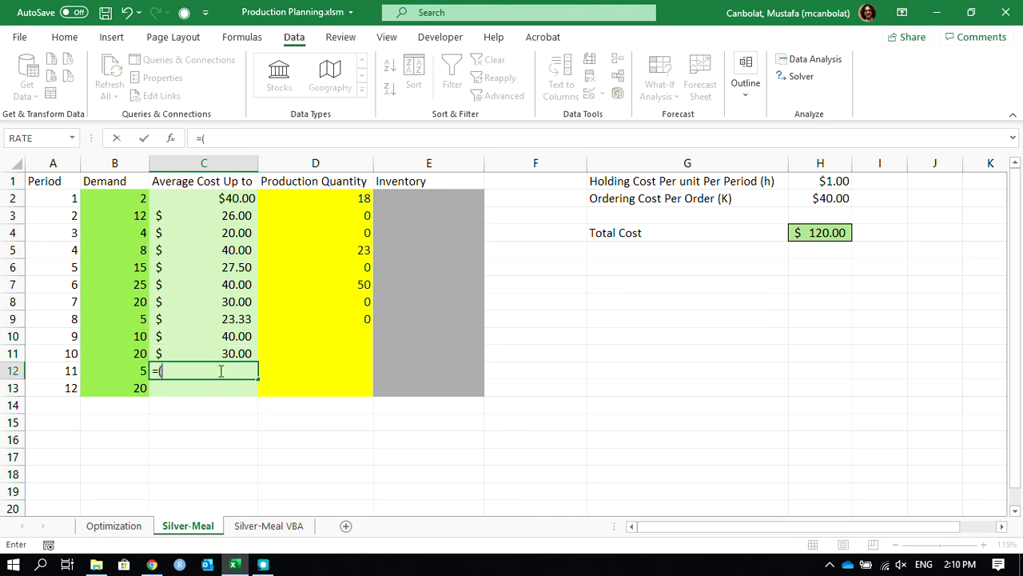
pyautogui.click(233, 349)
pyautogui.write('*2+')
pyautogui.click(136, 372)
pyautogui.write('*2')
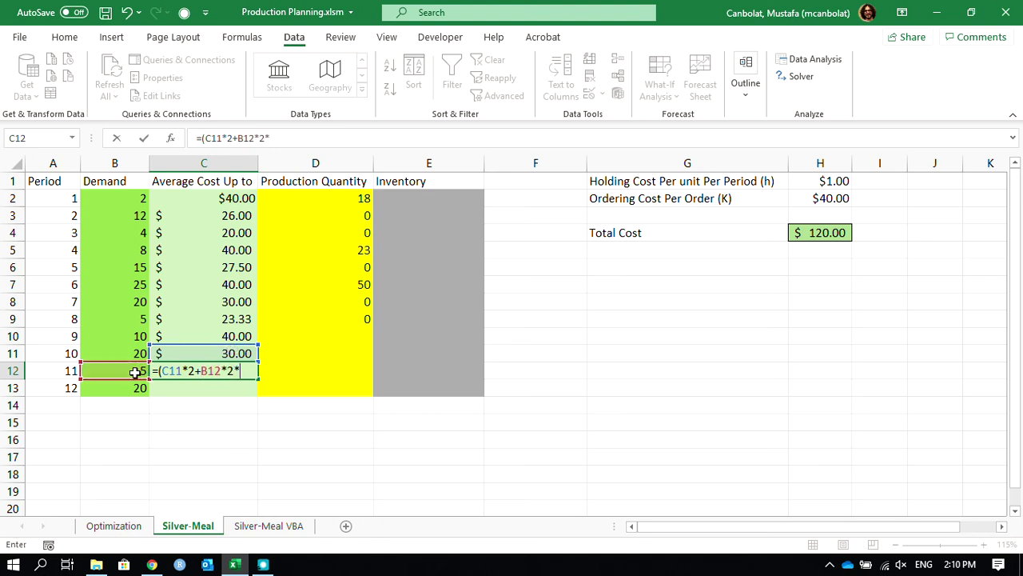
pyautogui.write('*1)/3')
pyautogui.press('Return')
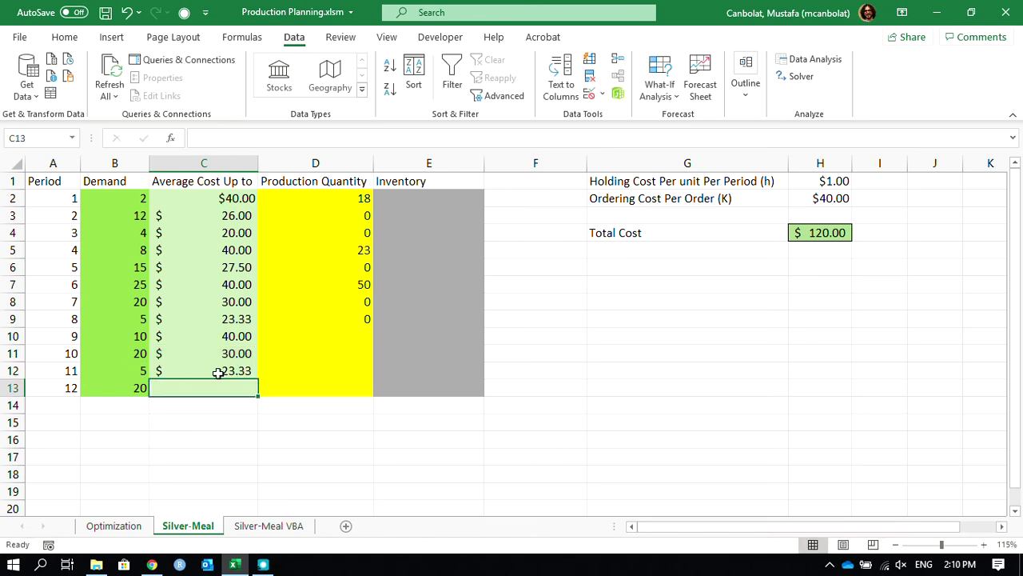
pyautogui.click(221, 369)
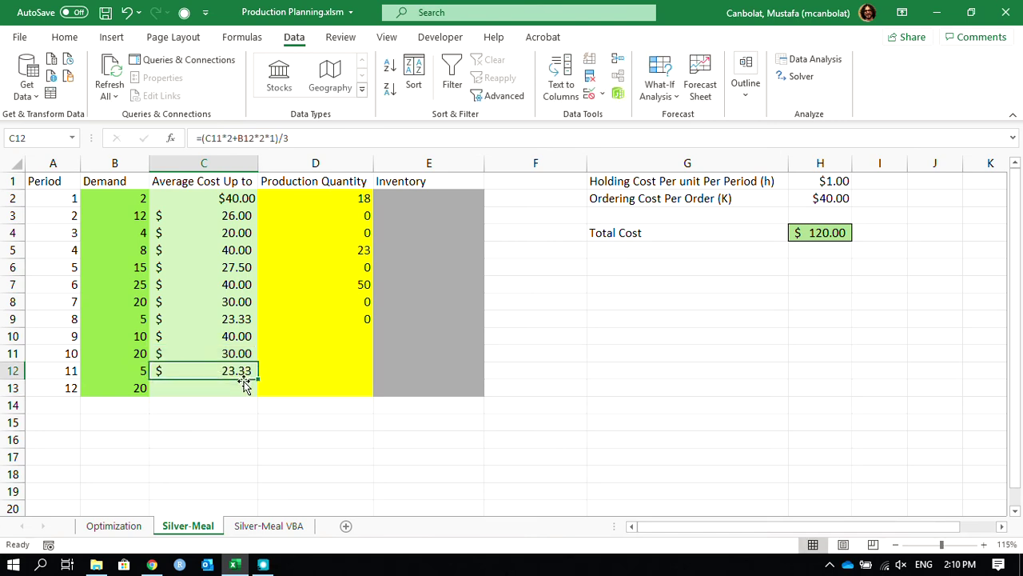
# Step: Build period 12's average cost formula in C13 from C12 and B13, giving $28.89
pyautogui.click(221, 388)
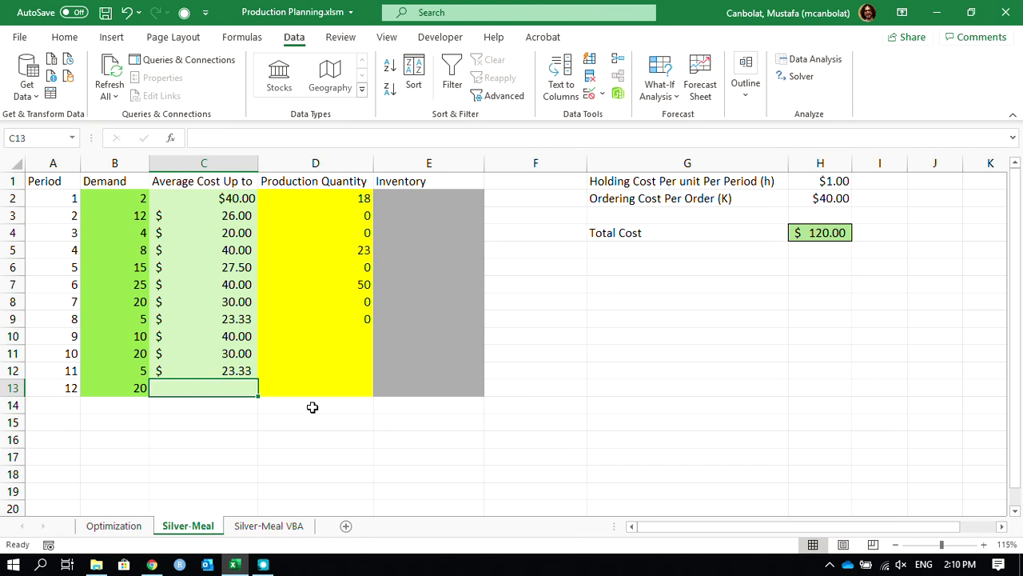
pyautogui.write('=')
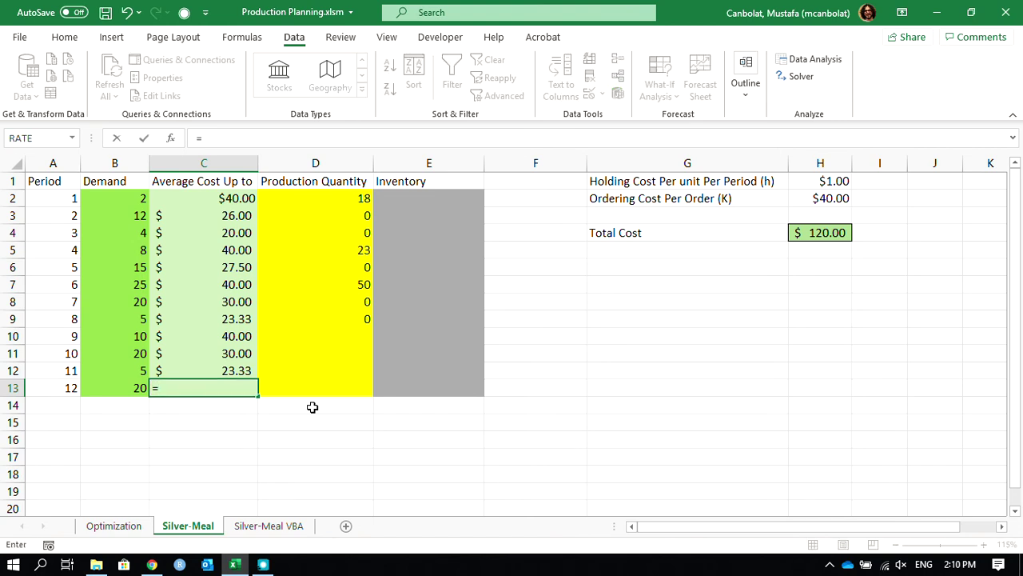
pyautogui.write('(')
pyautogui.click(244, 371)
pyautogui.write('*')
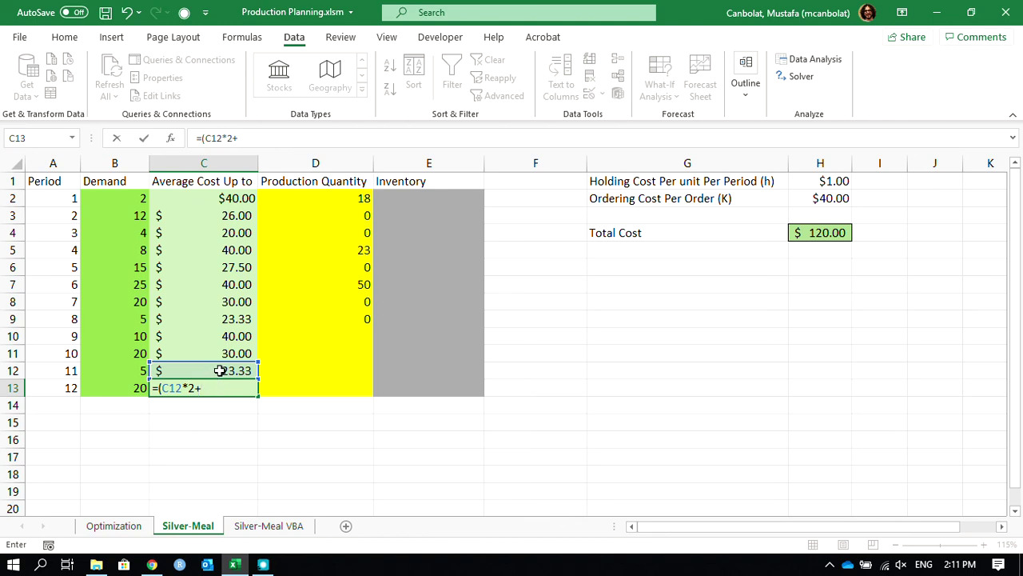
pyautogui.click(134, 390)
pyautogui.write('*')
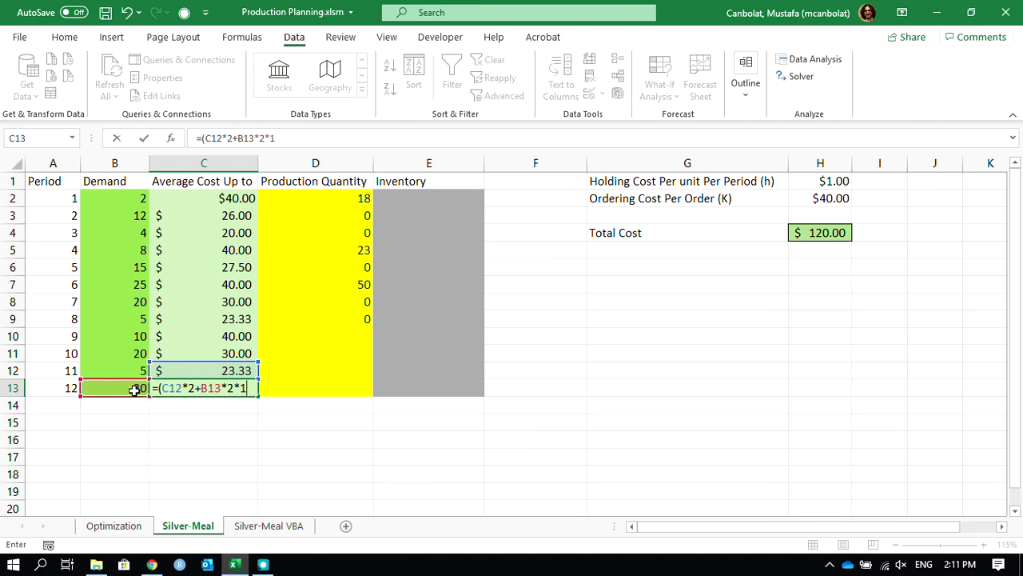
pyautogui.press('Return')
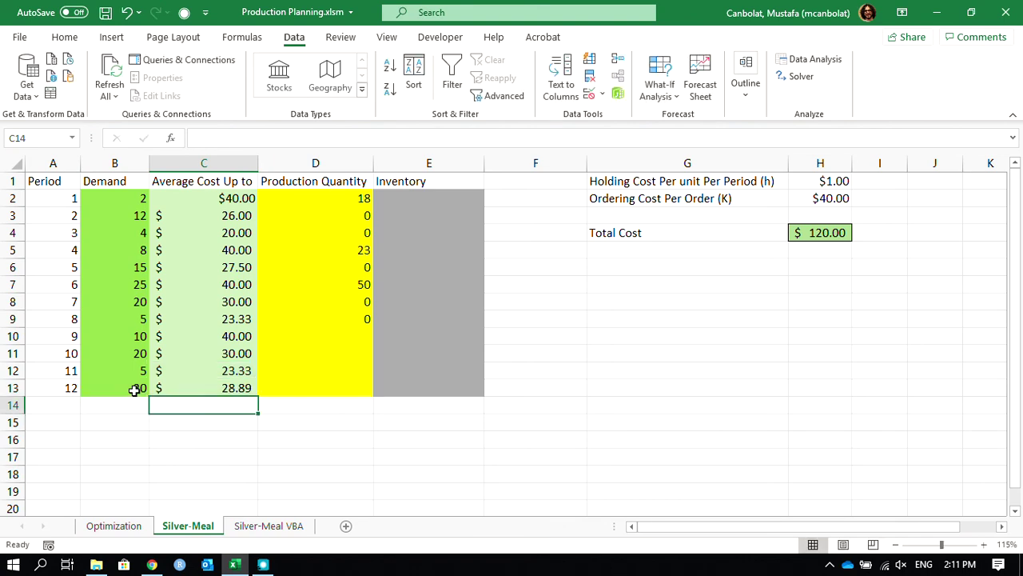
pyautogui.click(201, 385)
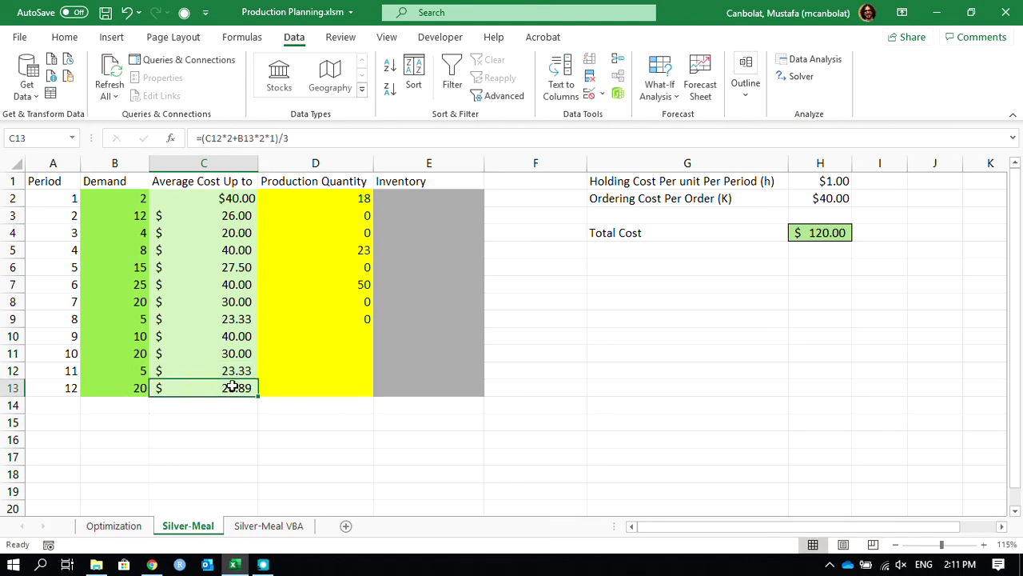
pyautogui.click(282, 337)
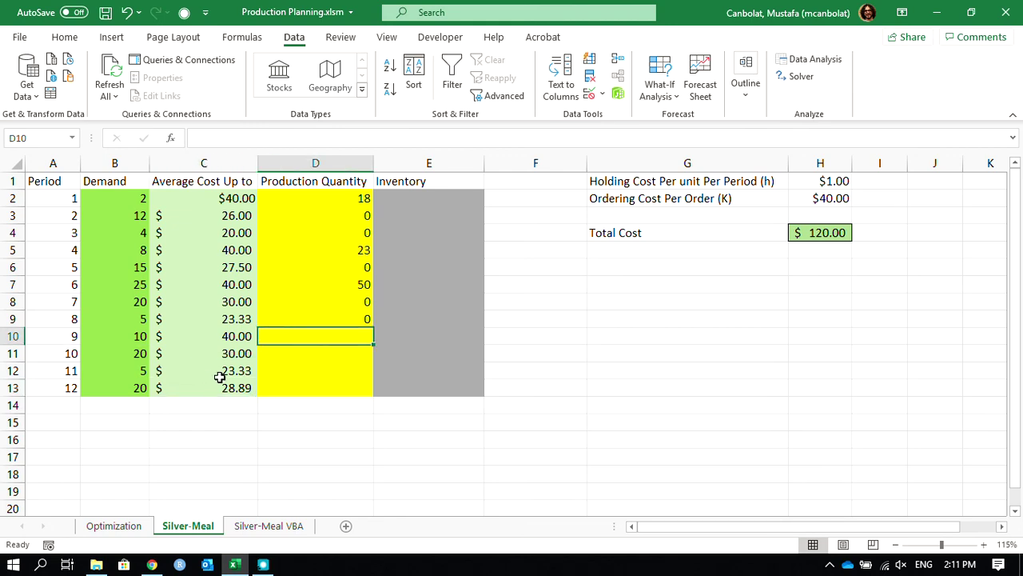
# Step: Enter production quantities 35, 0, 0 and 20 in D10:D13
pyautogui.write('35')
pyautogui.press('Return')
pyautogui.write('0')
pyautogui.press('Return')
pyautogui.write('0')
pyautogui.press('Return')
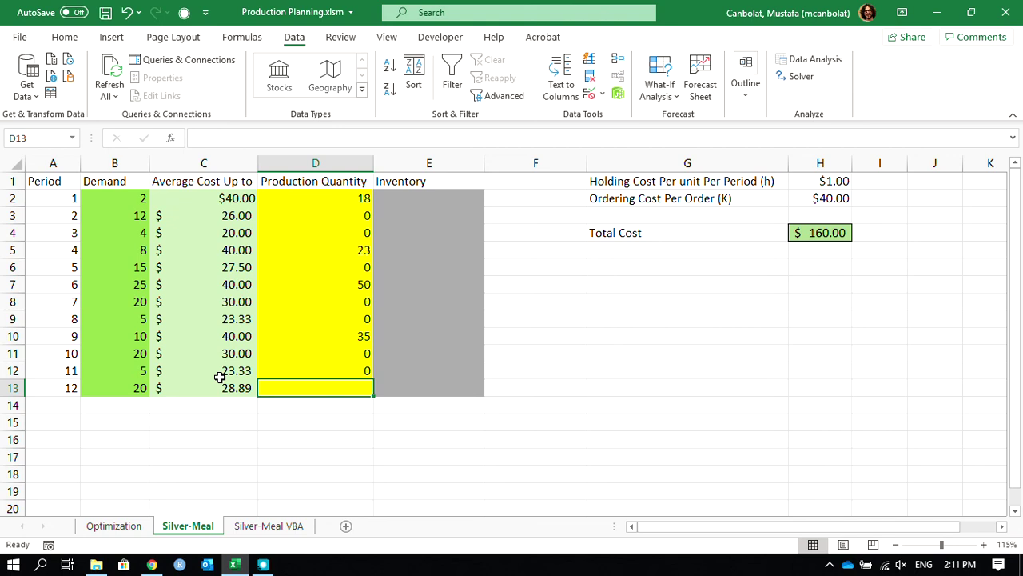
pyautogui.write('20')
pyautogui.press('Return')
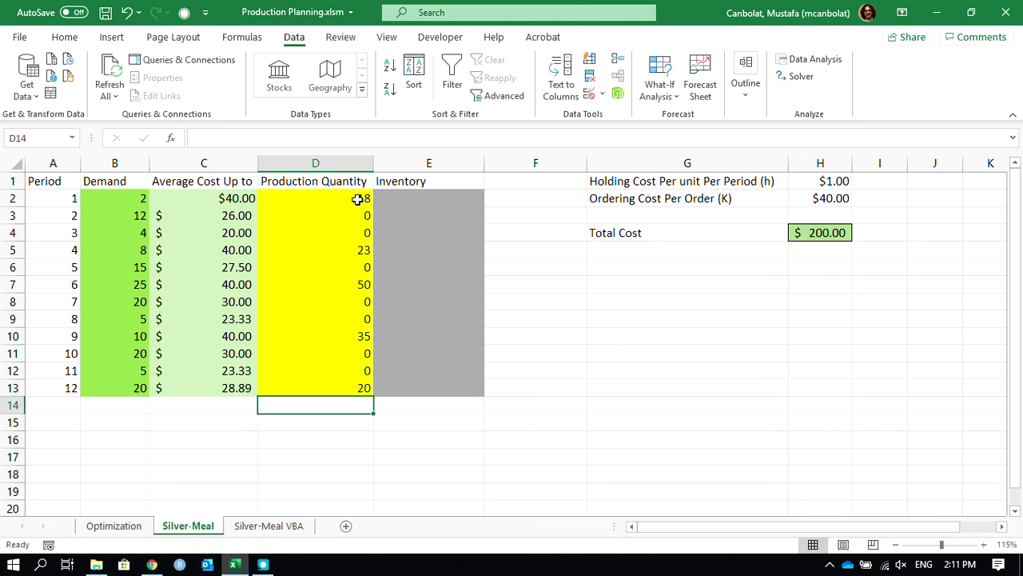
# Step: Review the production quantities in D5, D7, D10 and D13
pyautogui.click(349, 252)
pyautogui.click(350, 282)
pyautogui.click(350, 336)
pyautogui.click(344, 388)
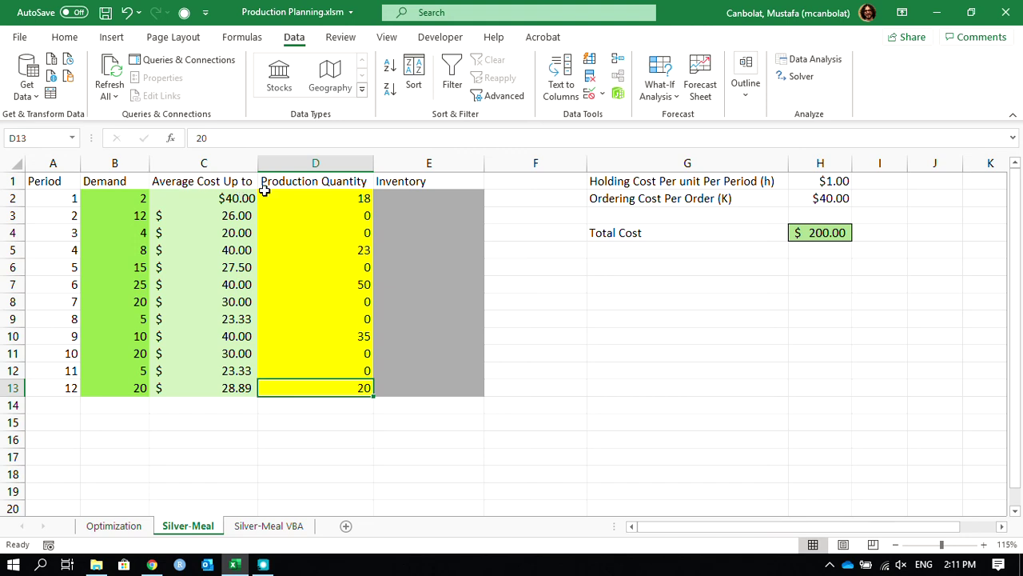
# Step: Enter =D2-B2 in E2 for a first-period inventory of 16
pyautogui.click(407, 196)
pyautogui.write('=')
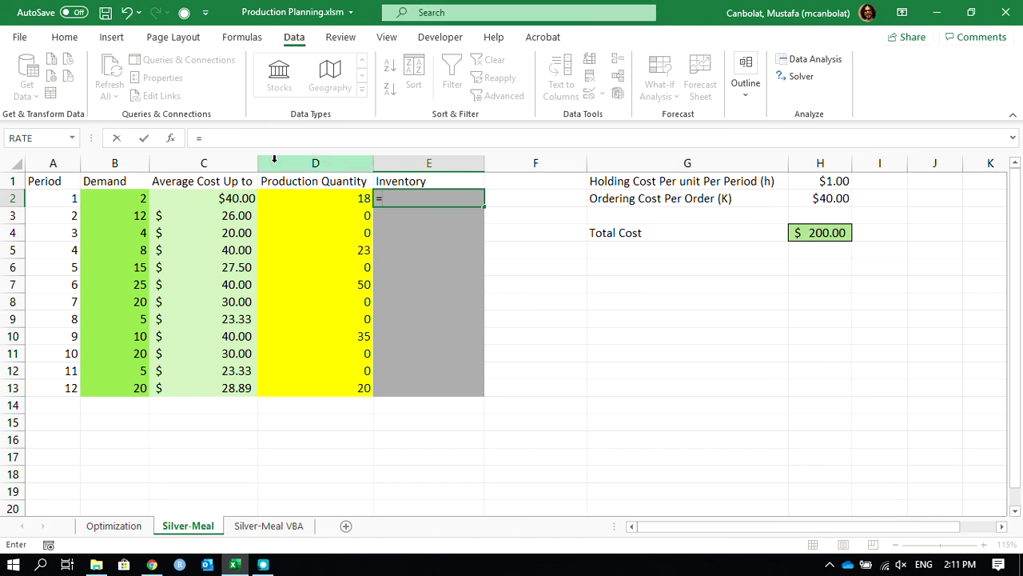
pyautogui.click(307, 200)
pyautogui.write('-')
pyautogui.click(130, 197)
pyautogui.press('Return')
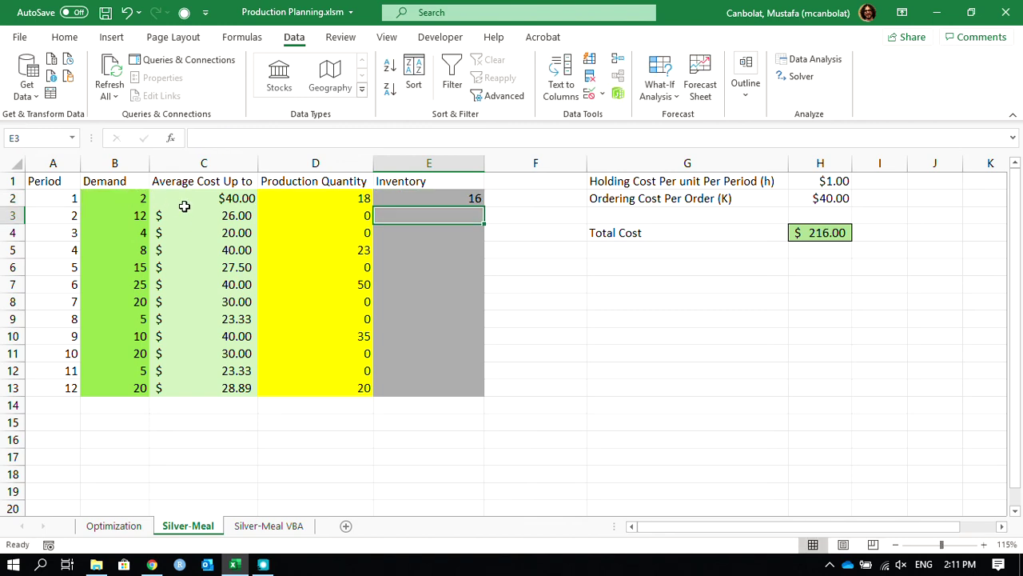
# Step: Enter the carryover inventory formula =E2+D3-B3 in E3, giving 4
pyautogui.write('=')
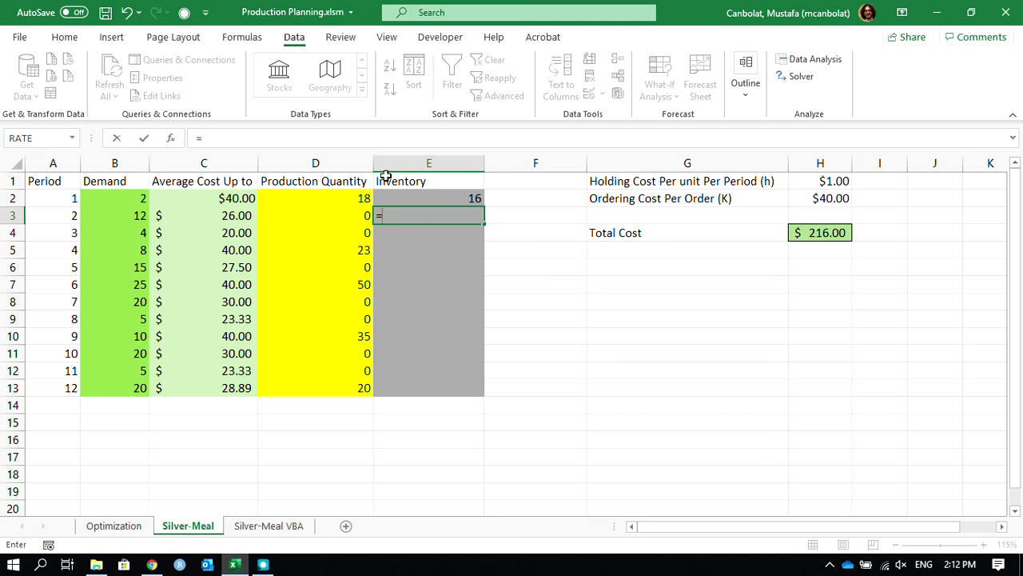
pyautogui.click(440, 196)
pyautogui.write('+')
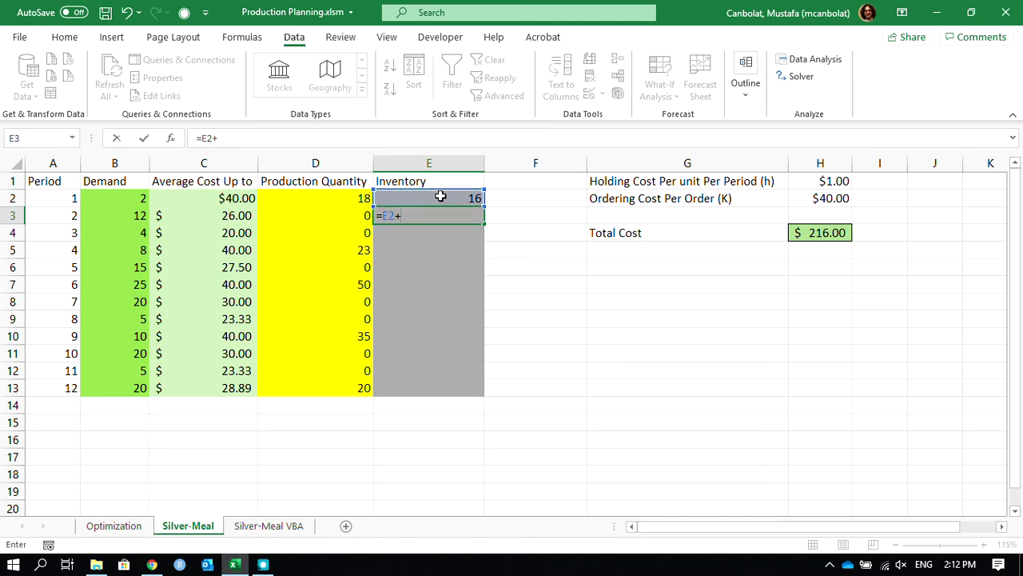
pyautogui.click(329, 215)
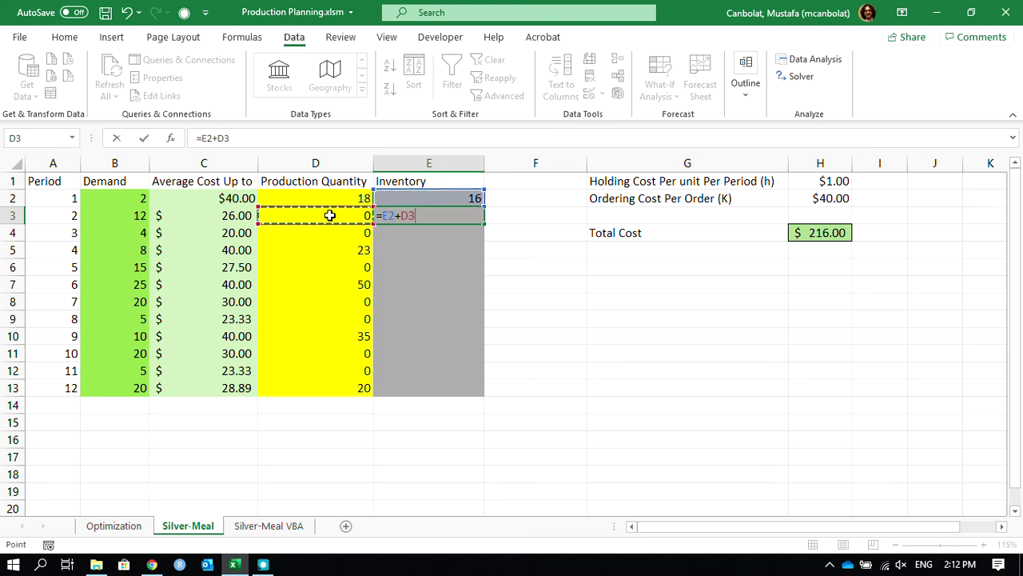
pyautogui.write('-')
pyautogui.click(125, 218)
pyautogui.press('Return')
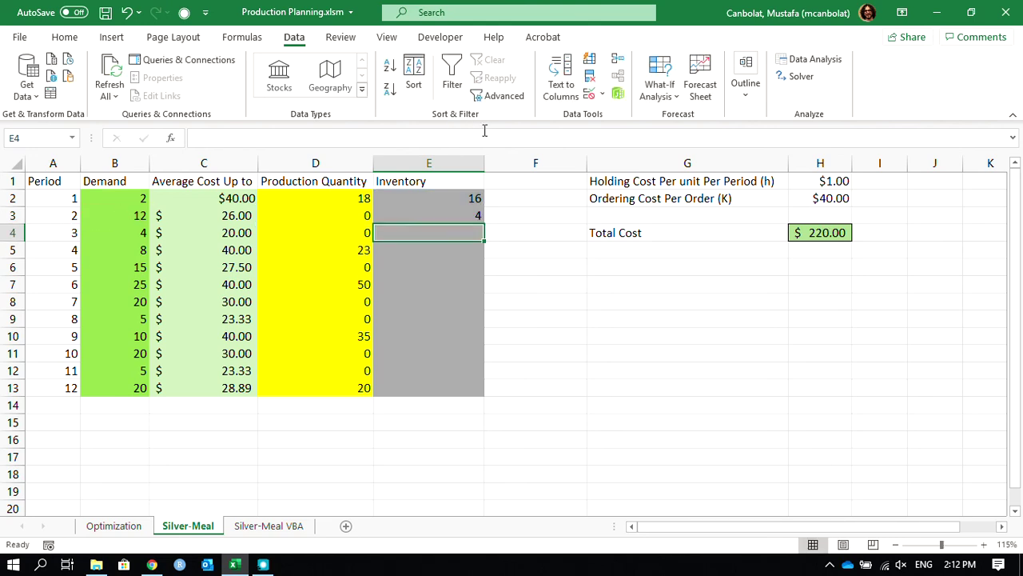
# Step: Fill E3's inventory formula down to E13, then select D1:E13
pyautogui.click(453, 215)
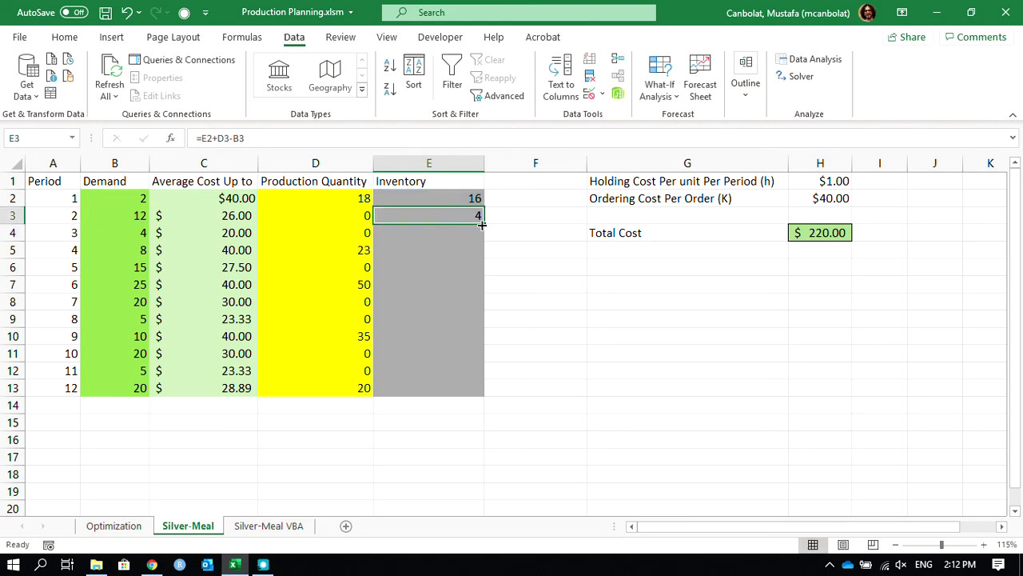
pyautogui.moveTo(480, 223); pyautogui.dragTo(484, 395)
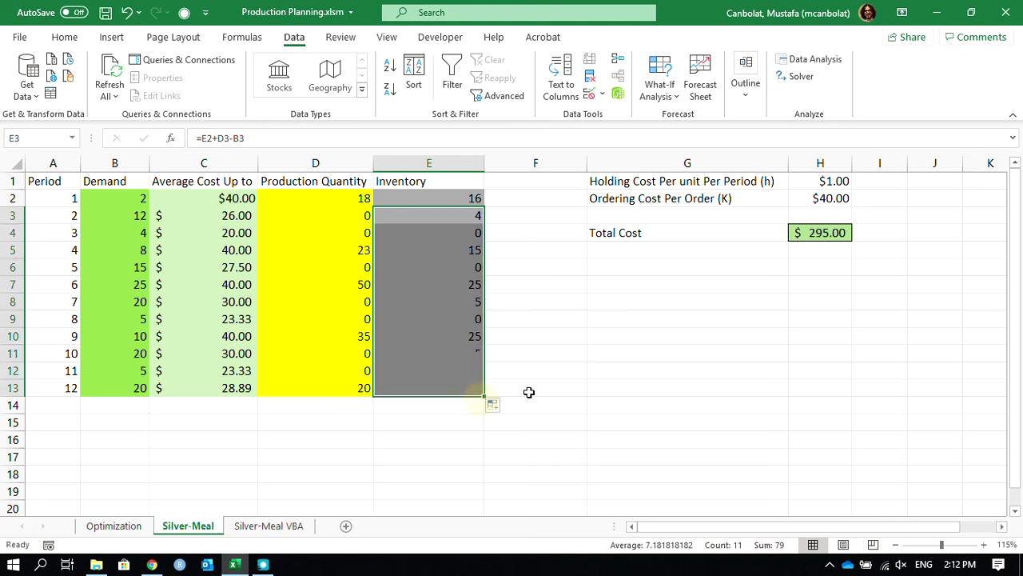
pyautogui.click(426, 184)
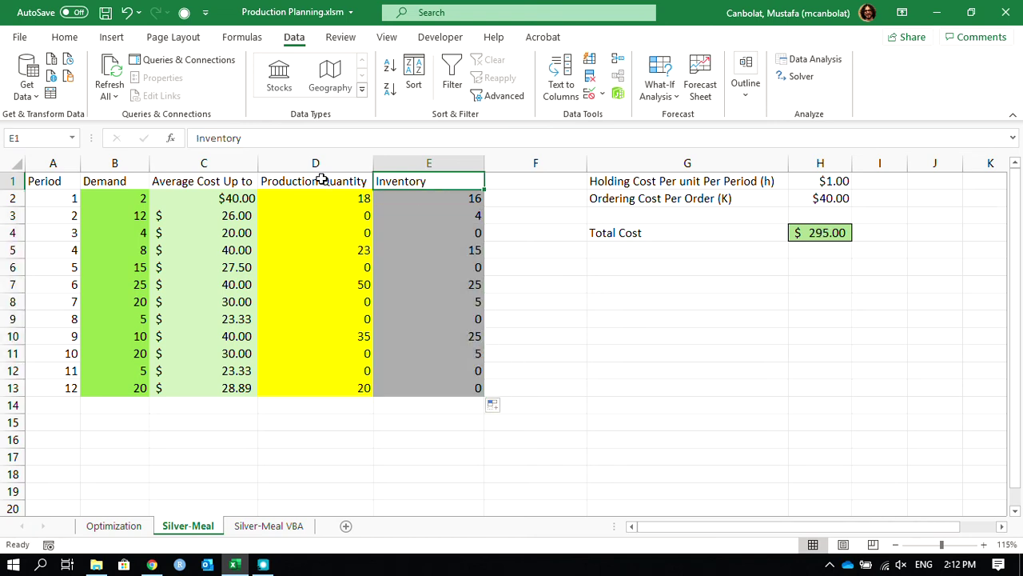
pyautogui.moveTo(334, 179); pyautogui.dragTo(426, 386)
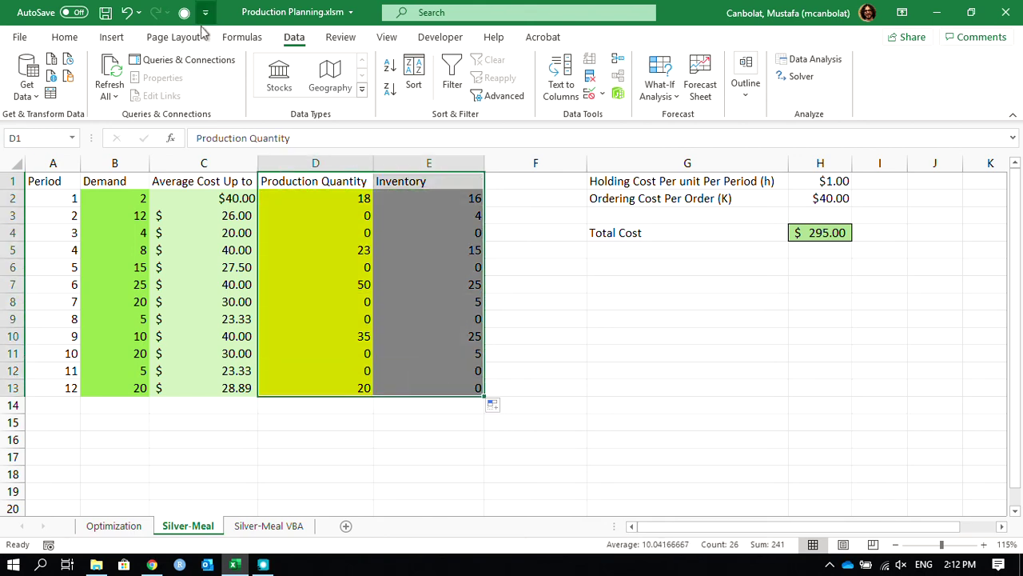
# Step: Insert a column-and-line combo chart of D1:E13 beside the table, then view the Optimization sheet
pyautogui.click(111, 37)
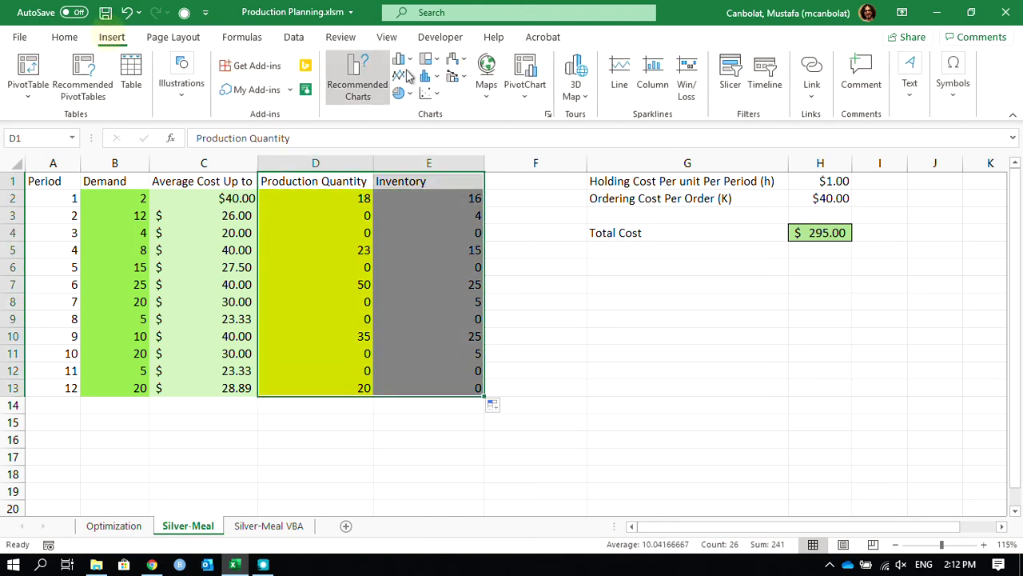
pyautogui.click(457, 76)
pyautogui.click(466, 132)
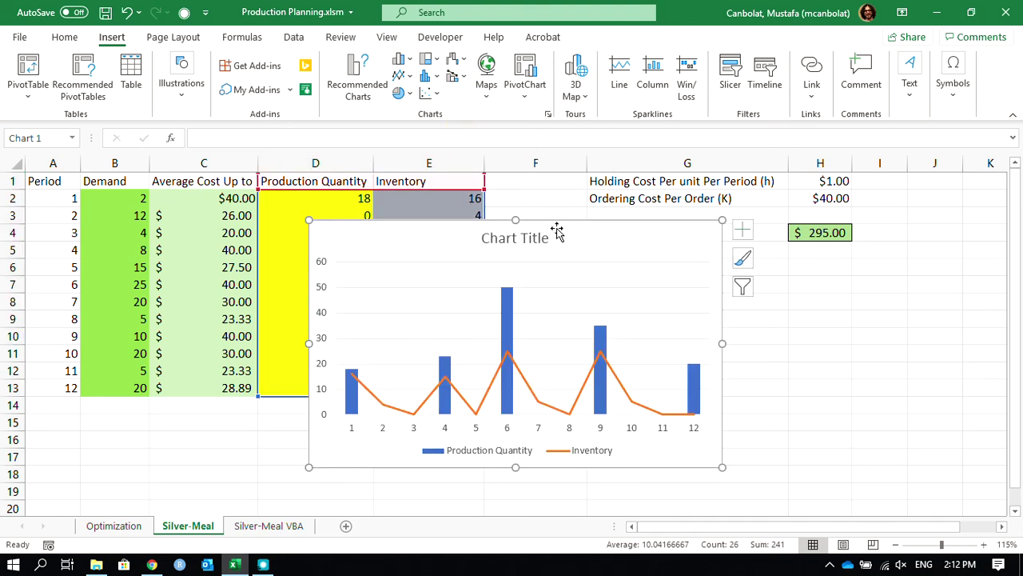
pyautogui.moveTo(559, 237); pyautogui.dragTo(799, 280)
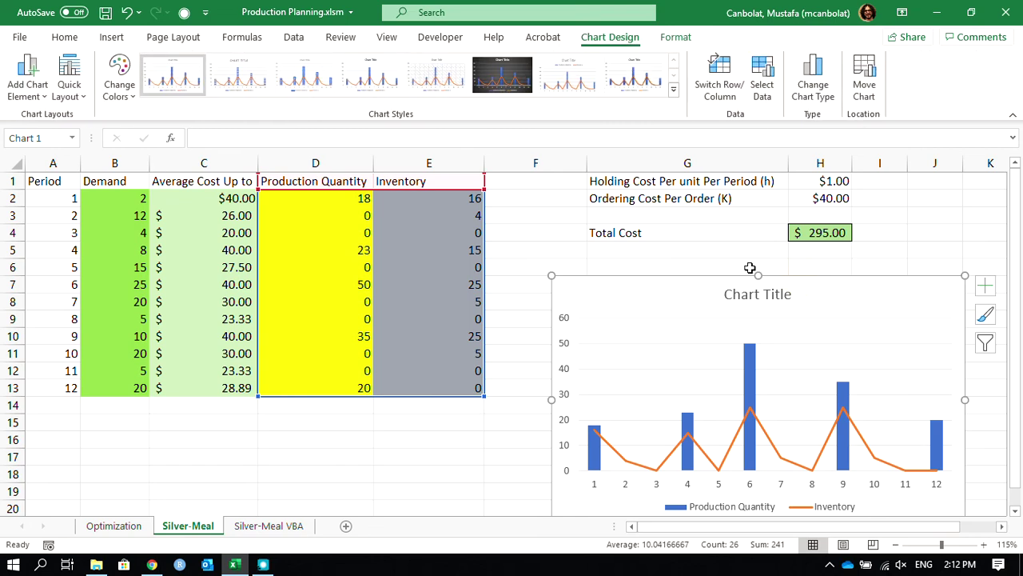
pyautogui.click(113, 527)
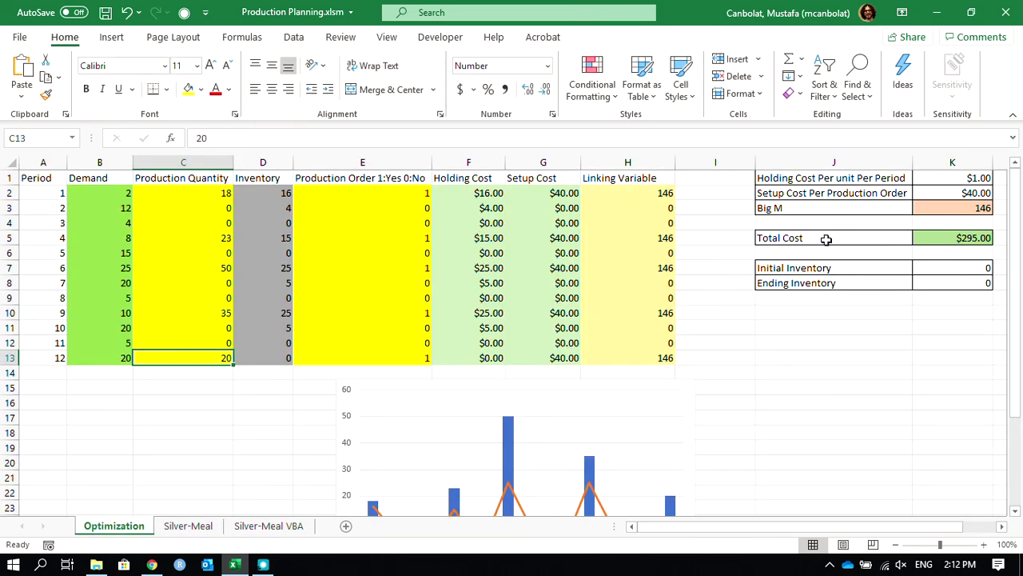
# Step: Compare Silver-Meal's $295.00 total cost against the Optimization sheet, finishing on Silver-Meal
pyautogui.scroll(-1, 612, 359)
pyautogui.scroll(1, 459, 363)
pyautogui.click(200, 529)
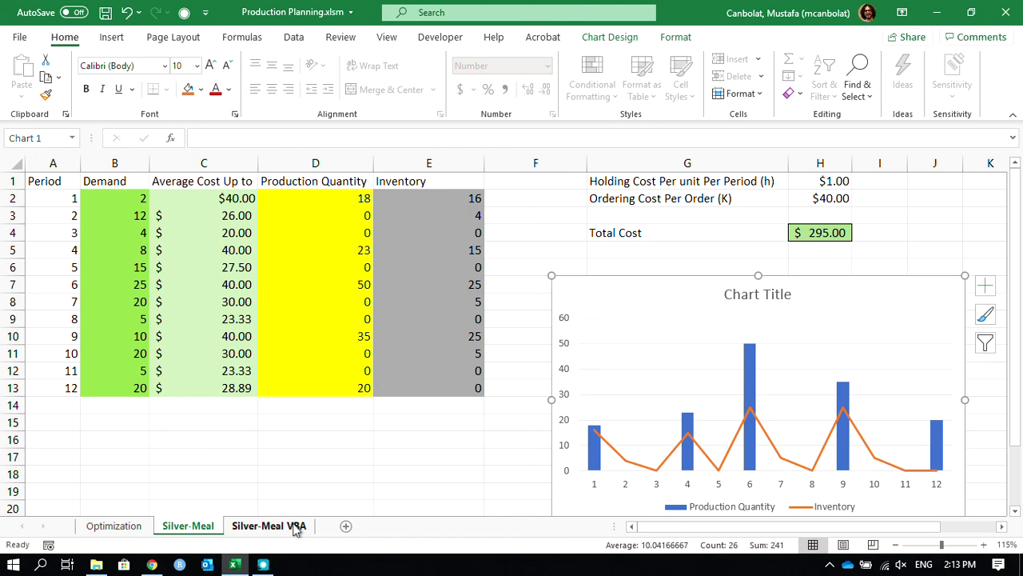
pyautogui.click(130, 527)
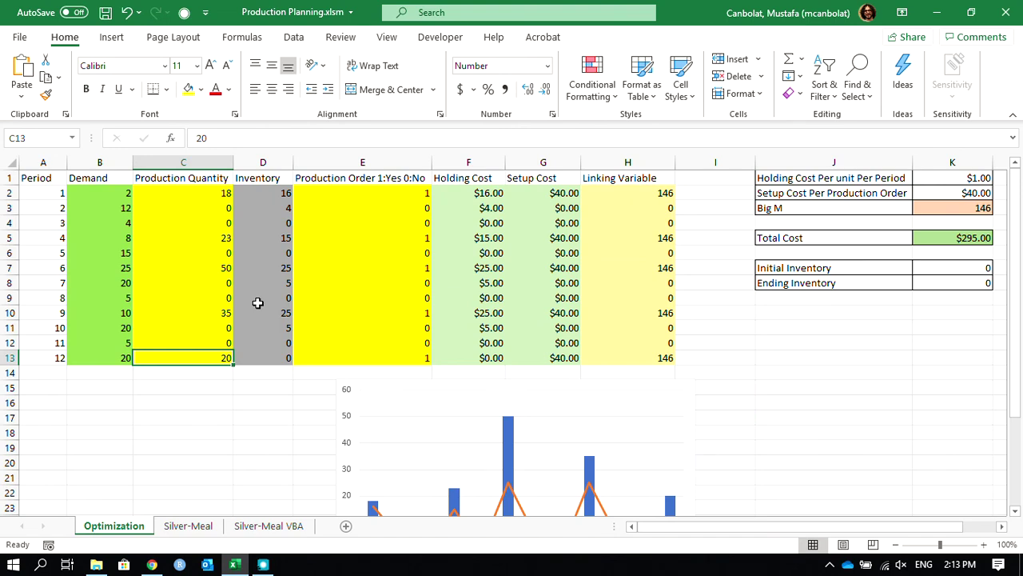
pyautogui.click(189, 525)
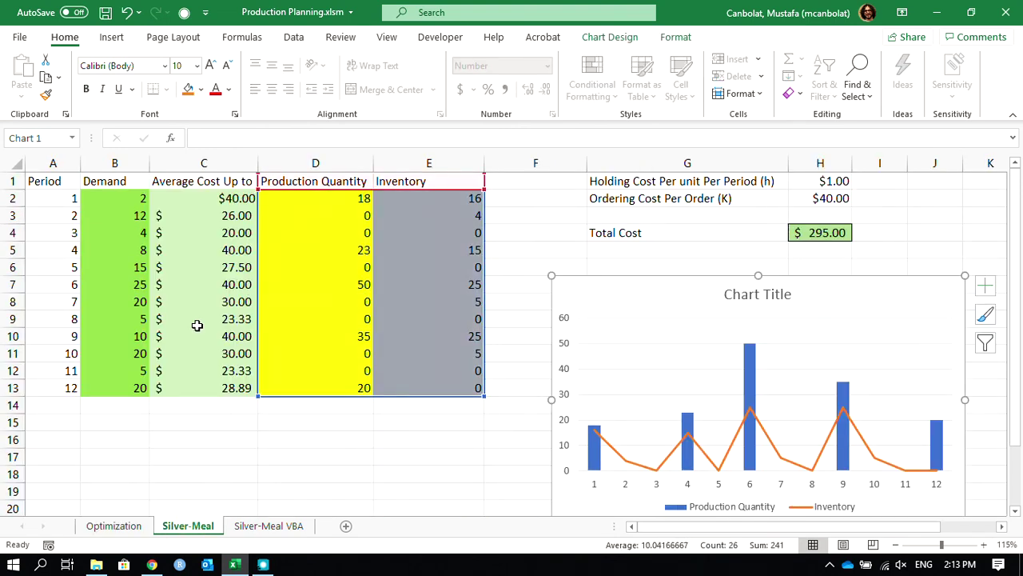
# Step: On the Silver-Meal VBA sheet, run the Calculate macro
pyautogui.click(269, 527)
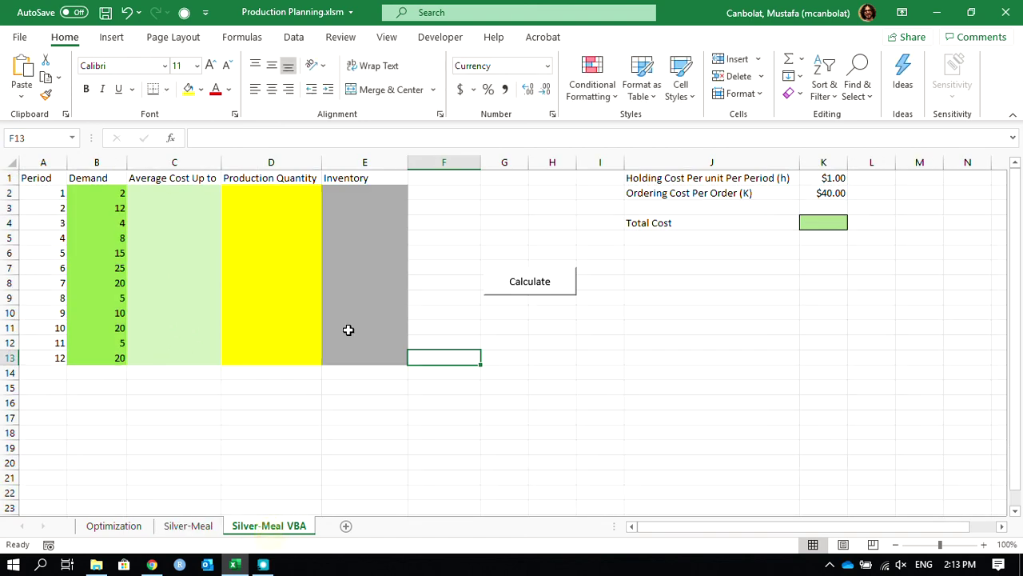
pyautogui.click(528, 288)
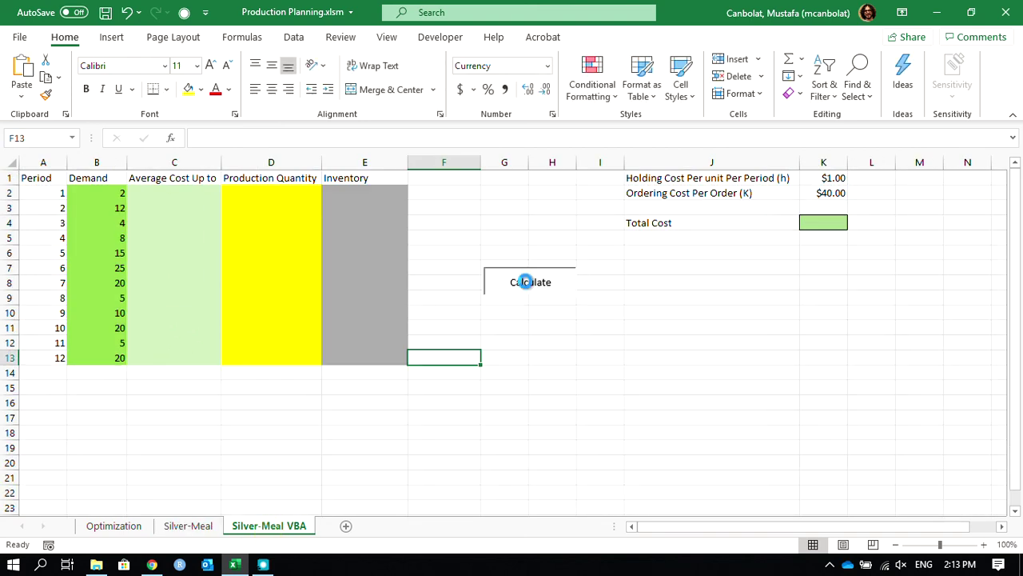